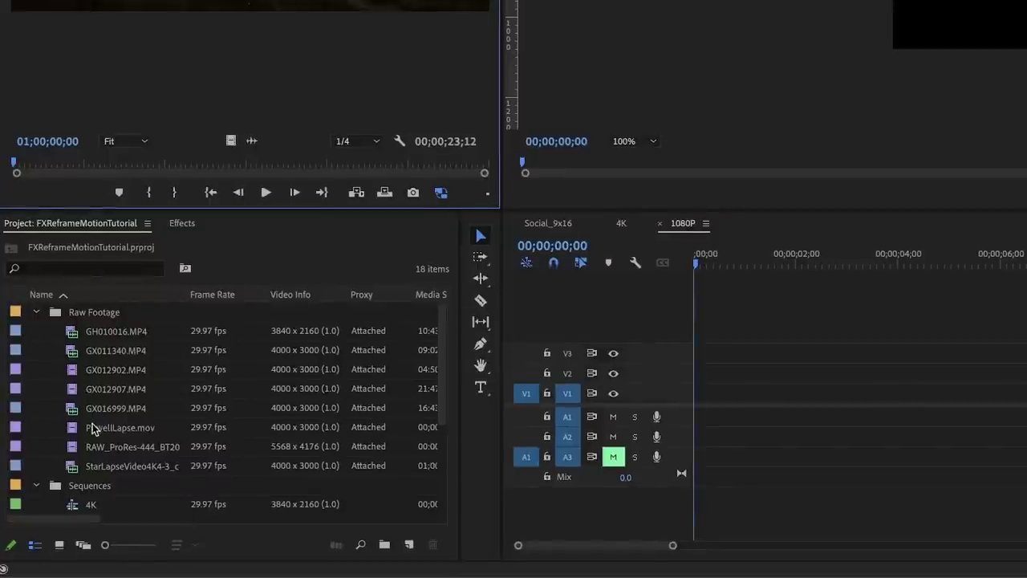
Preview the StarLapse clip and place it at the start of the 1080P sequence, keeping the existing sequence settings
scroll(92, 478, "down", 2)
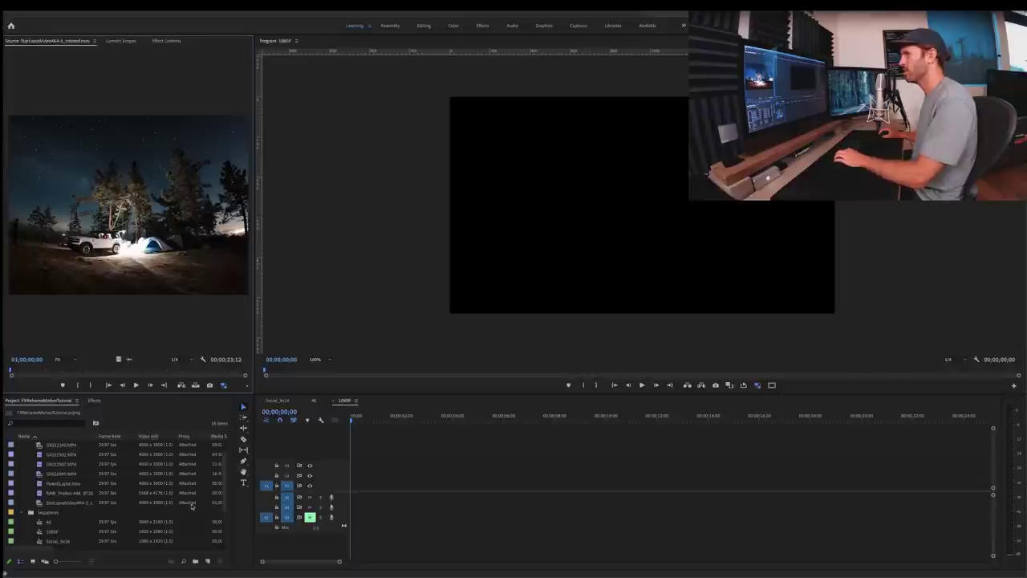
scroll(53, 521, "up", 1)
left_click(54, 523)
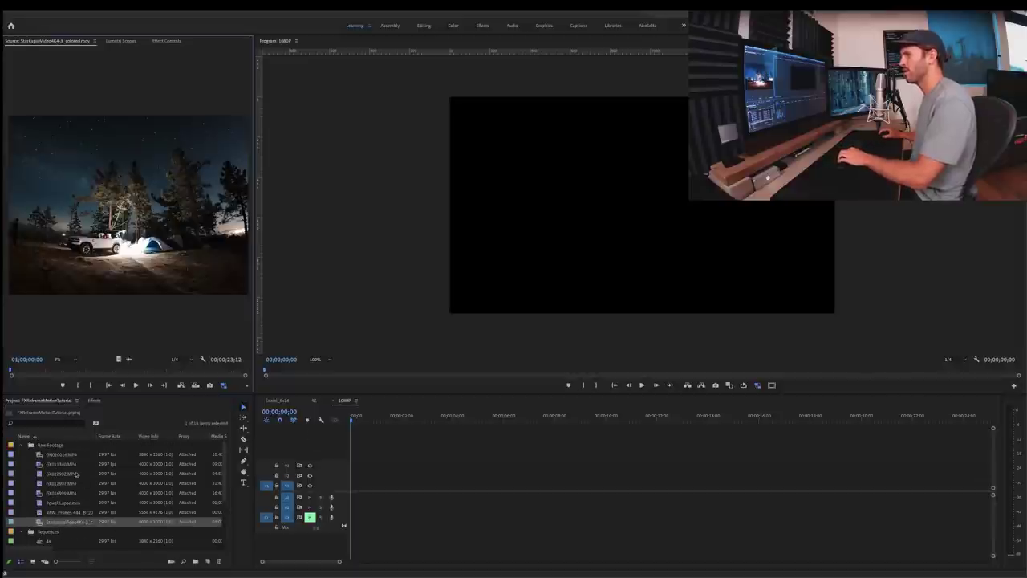
left_click_drag(11, 372, 29, 372)
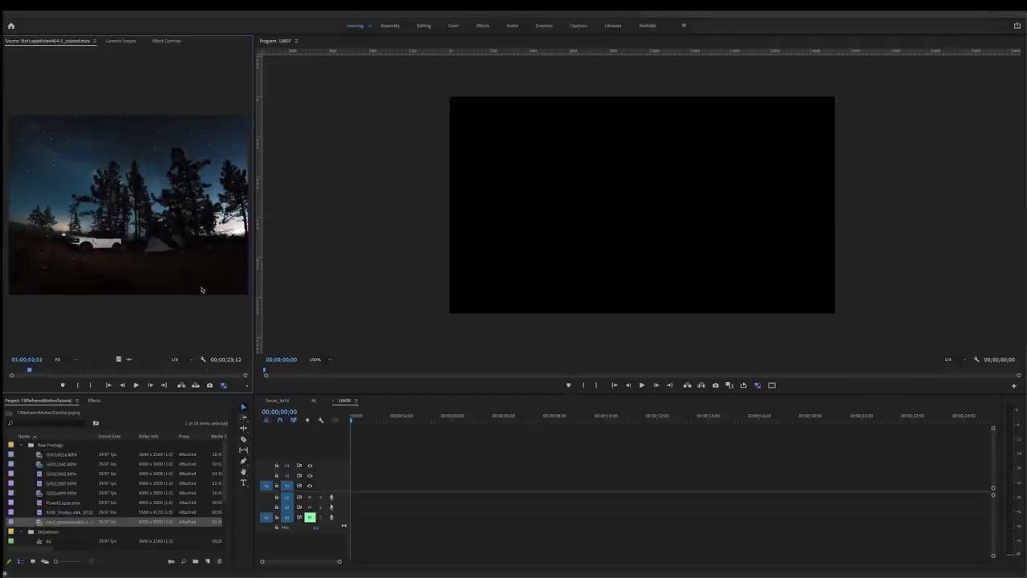
left_click_drag(388, 430, 337, 489)
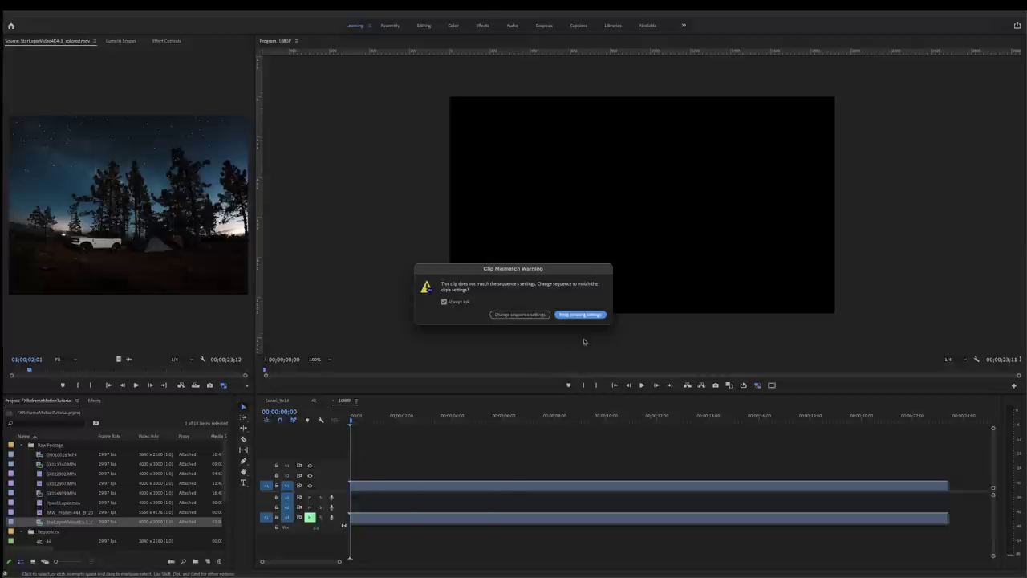
left_click(580, 315)
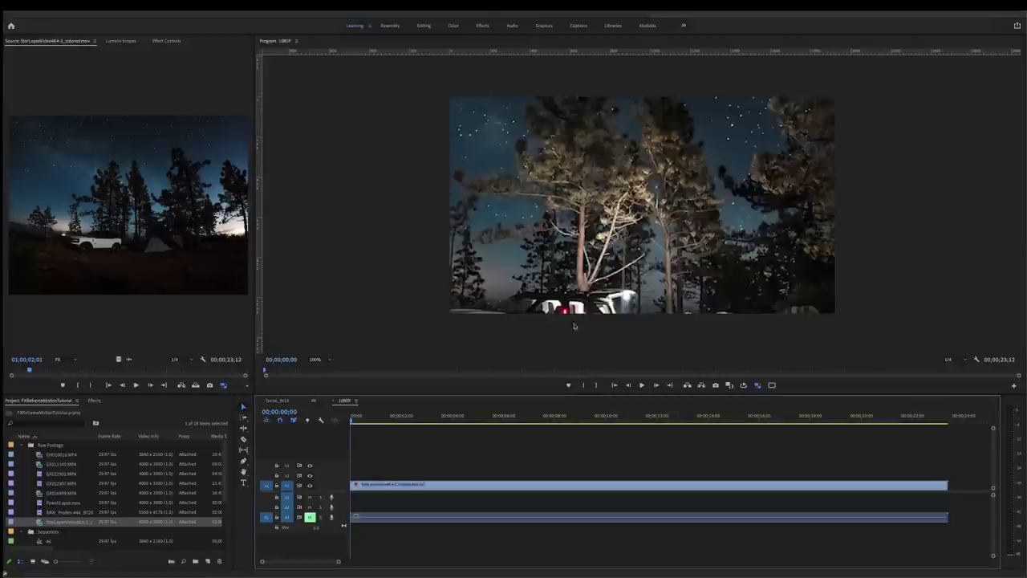
Scale the StarLapse clip in the sequence down to 48.5
left_click_drag(339, 562, 367, 561)
left_click(412, 487)
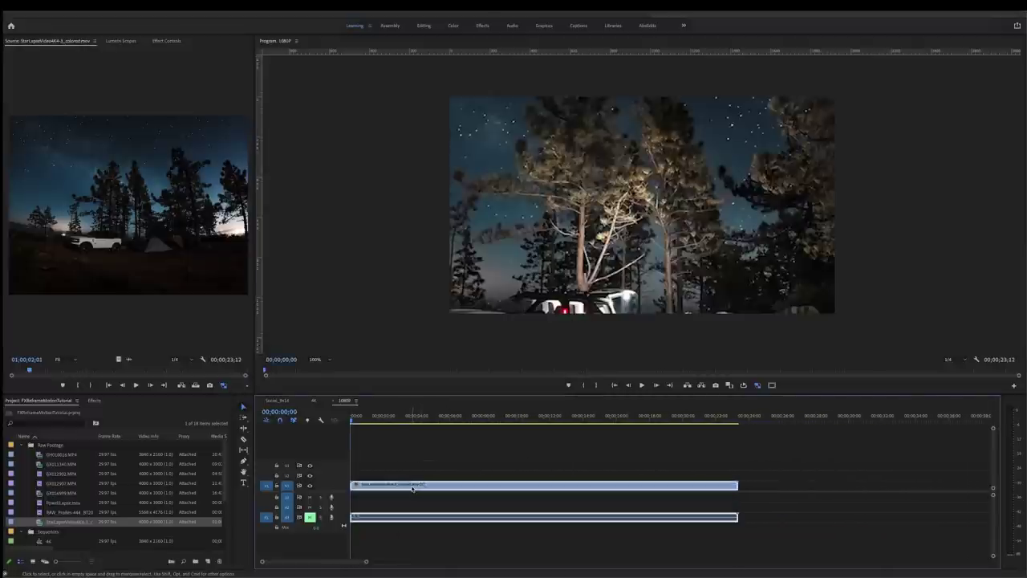
left_click(168, 41)
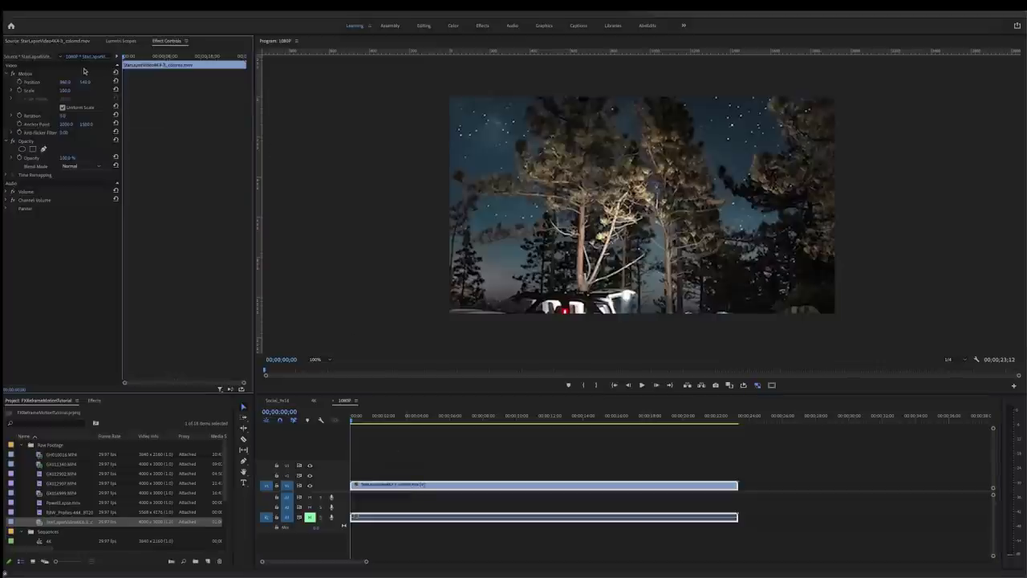
left_click_drag(65, 90, 24, 90)
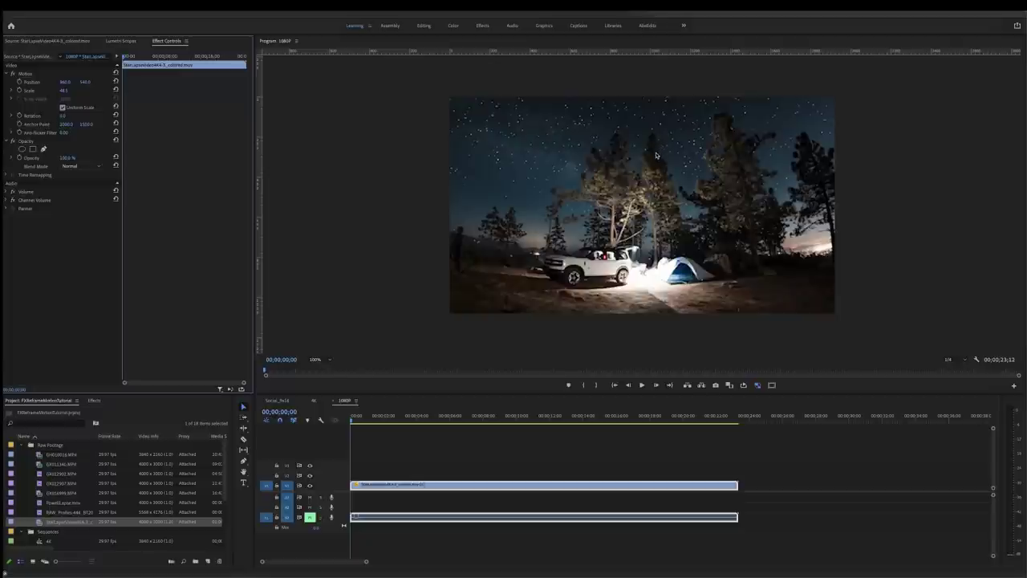
Search the effects for "FX" and apply GoPro FX Reframe to the StarLapse clip
left_click(93, 401)
left_click(36, 410)
type("FX")
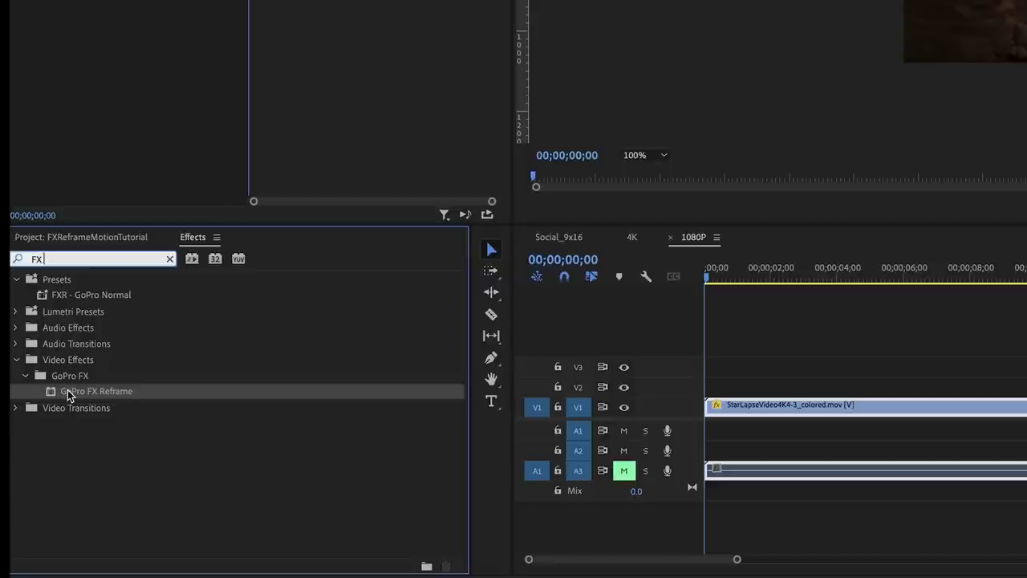
left_click_drag(77, 393, 749, 407)
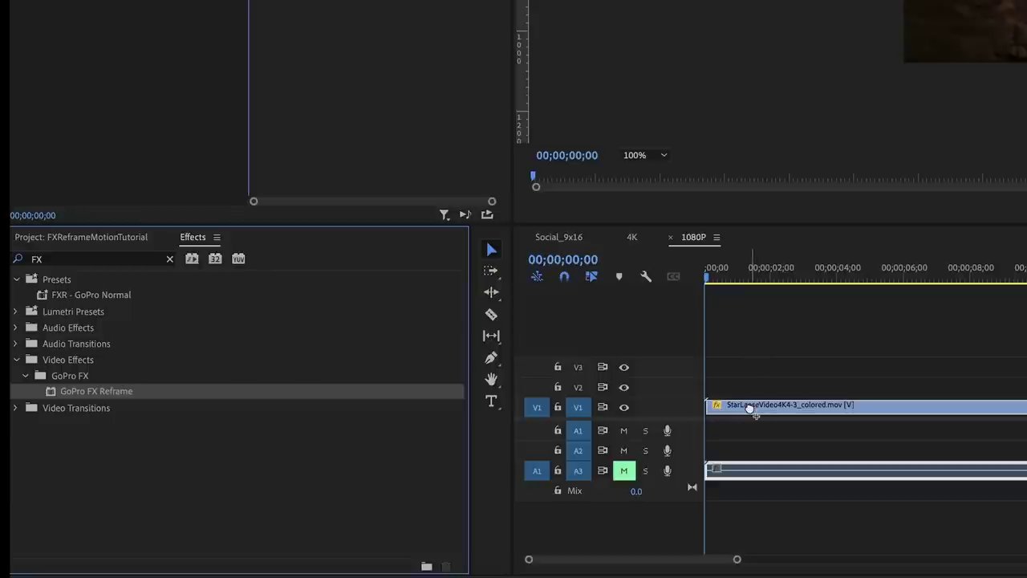
left_click(749, 408)
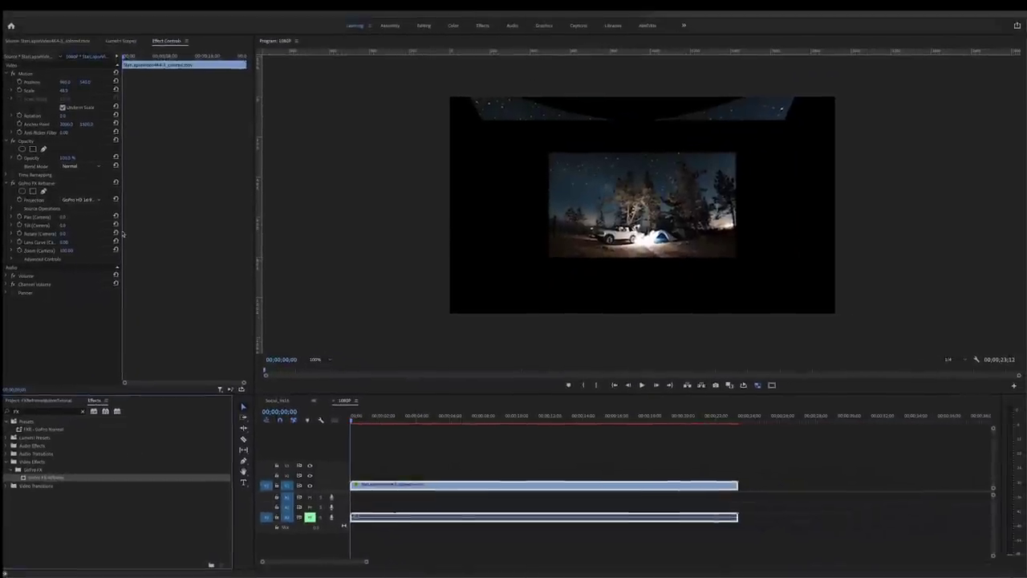
Set the GoPro FX Reframe projection to Source Image and turn off Mirror Edges
left_click(46, 185)
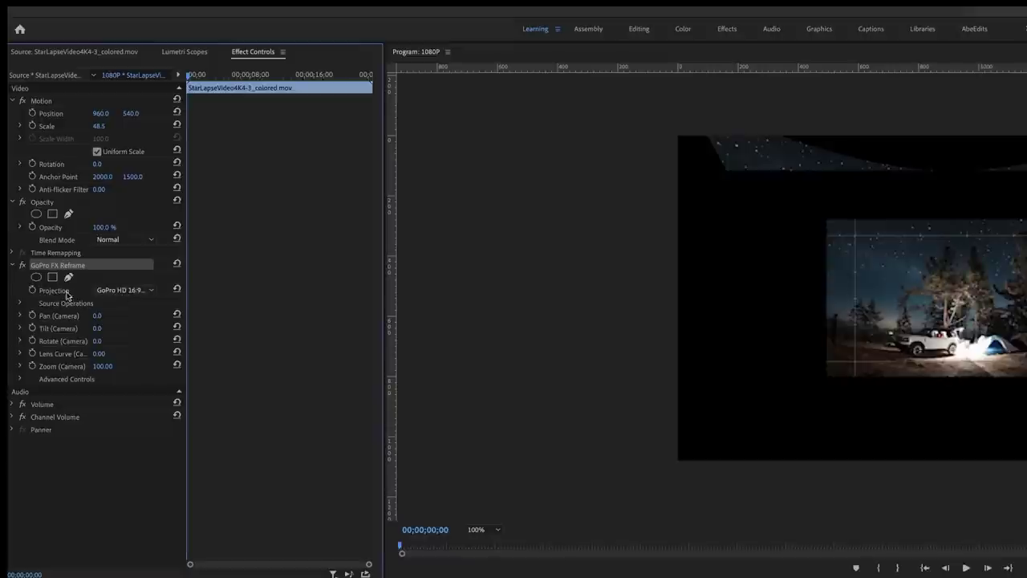
left_click(124, 290)
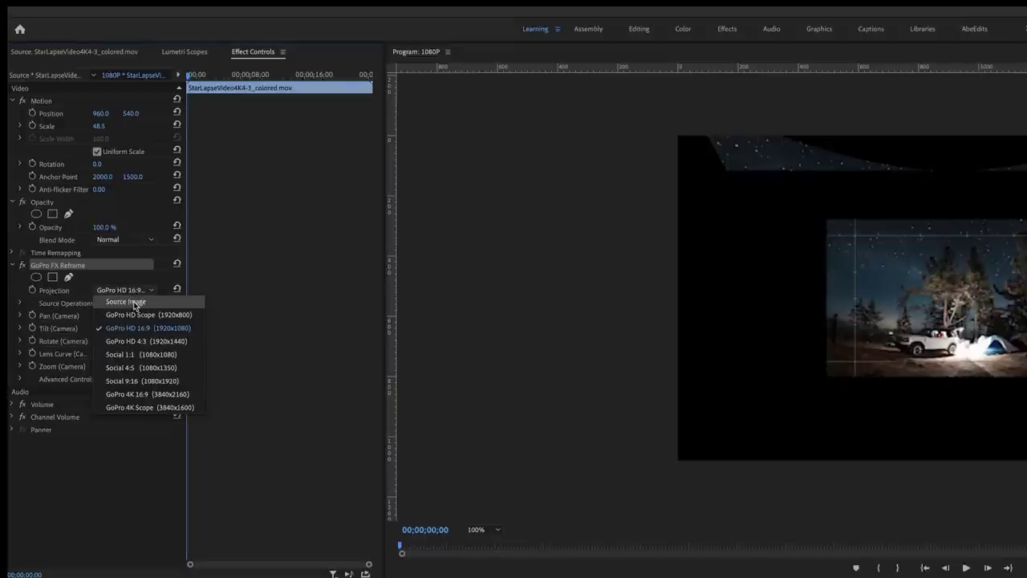
left_click(135, 302)
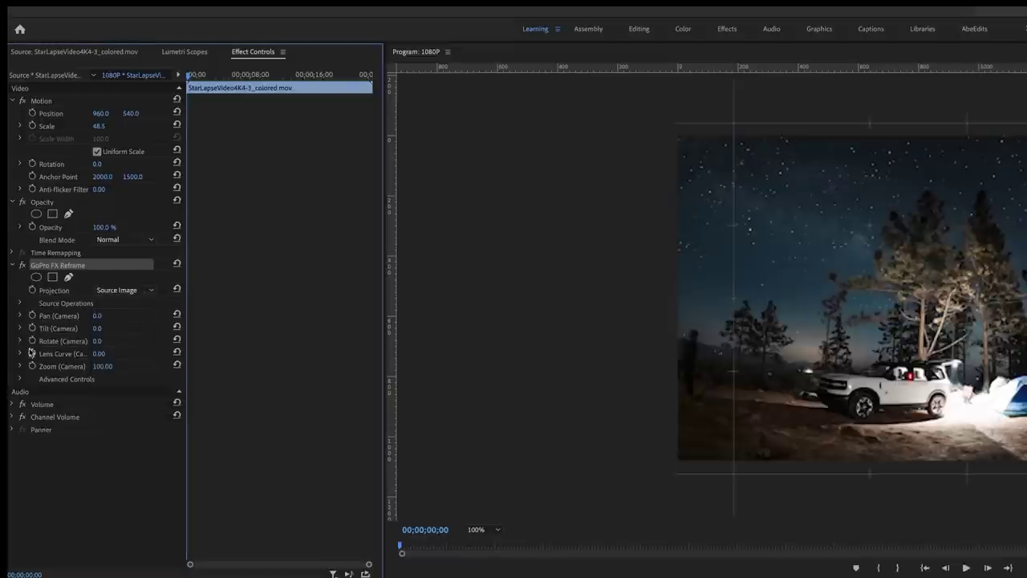
left_click(19, 303)
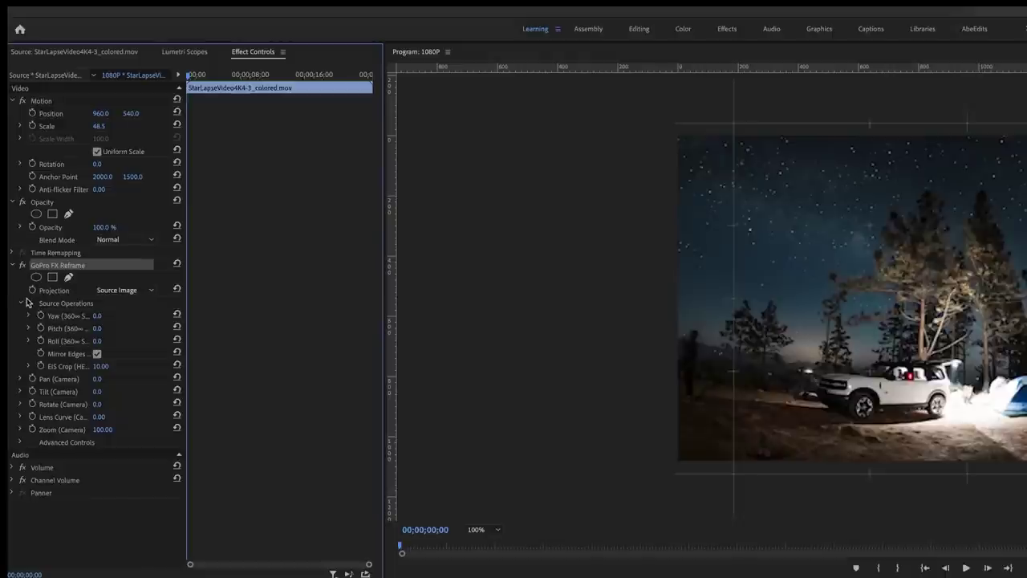
left_click(97, 354)
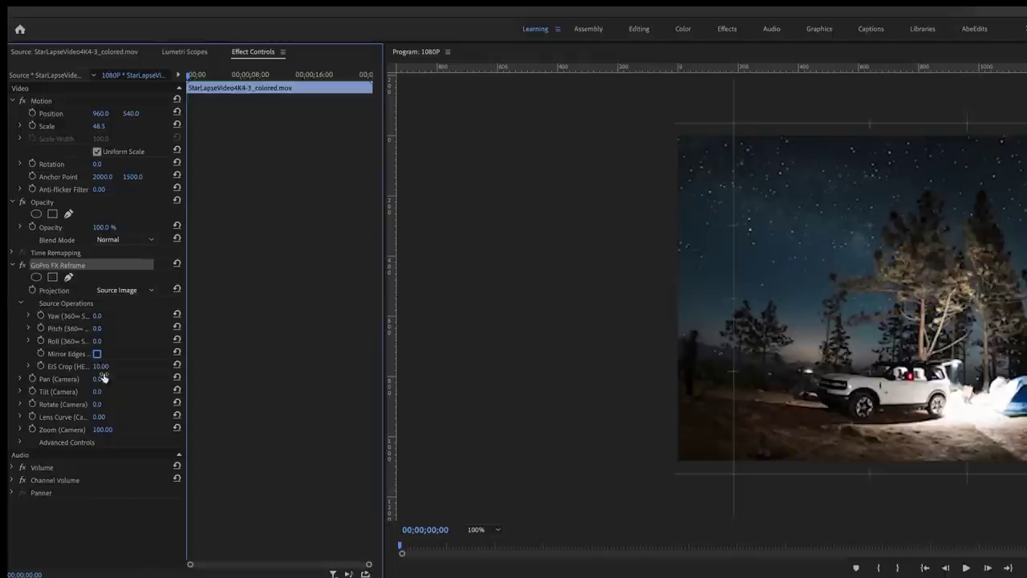
Turn off Motion Blur in the reframe effect's advanced controls and set Lens Curve to 70
left_click(20, 442)
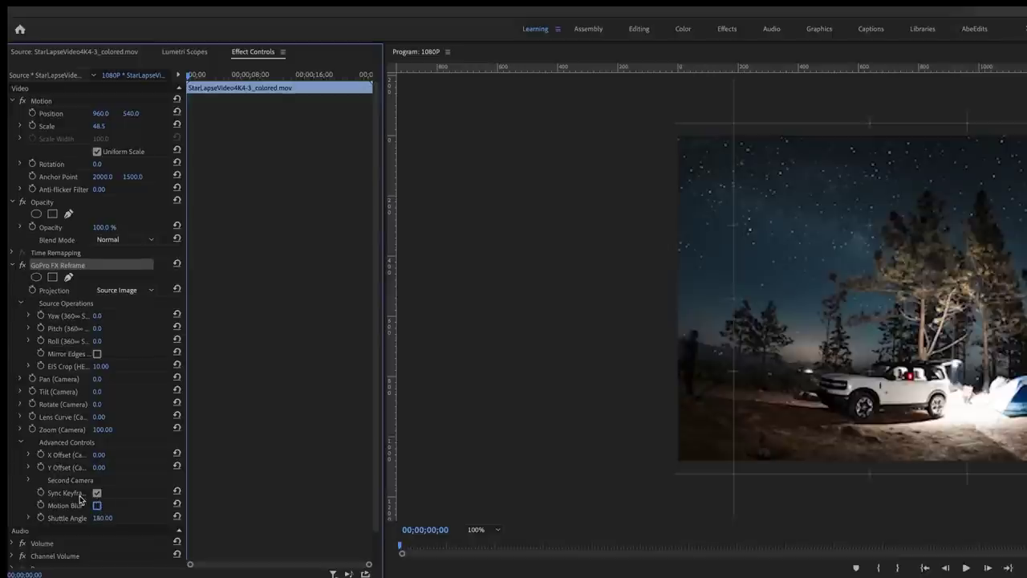
left_click(98, 417)
type("70")
key("Return")
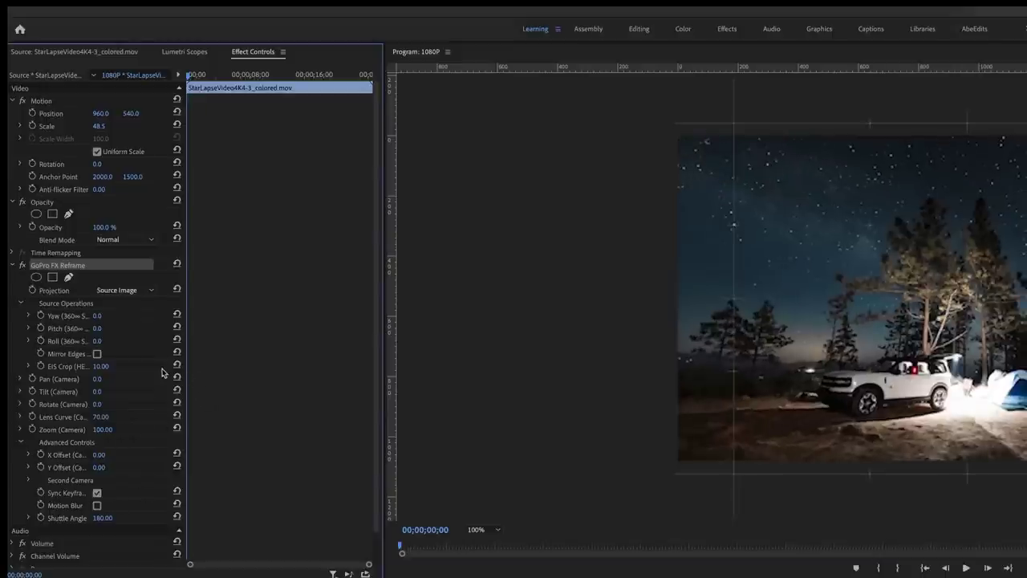
Save the GoPro FX Reframe settings as a preset named "FXR - GoPro Timelapse"
right_click(63, 267)
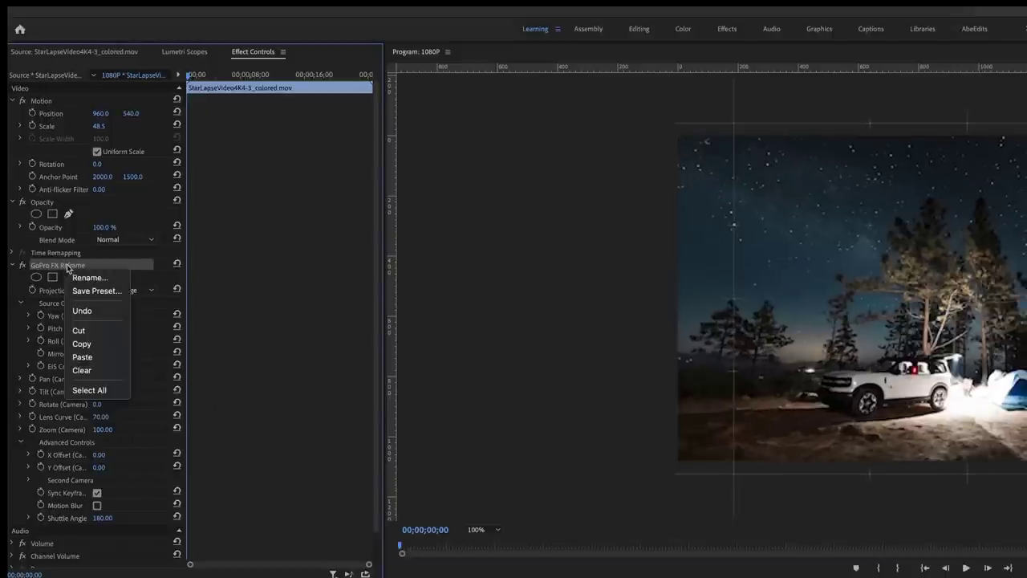
left_click(88, 292)
type("F")
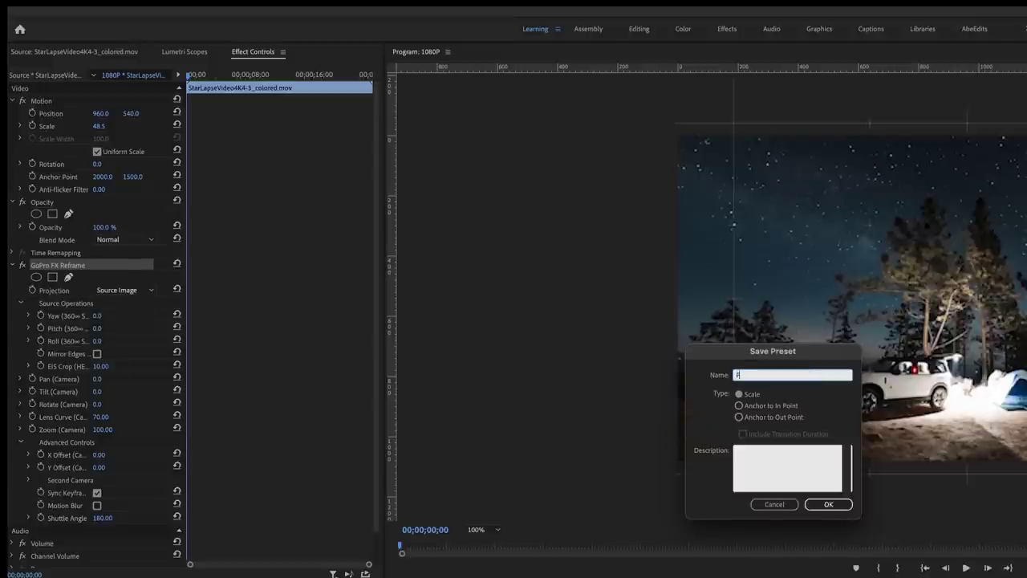
type("XR - GoPro S")
key("BackSpace")
type("Timelapse")
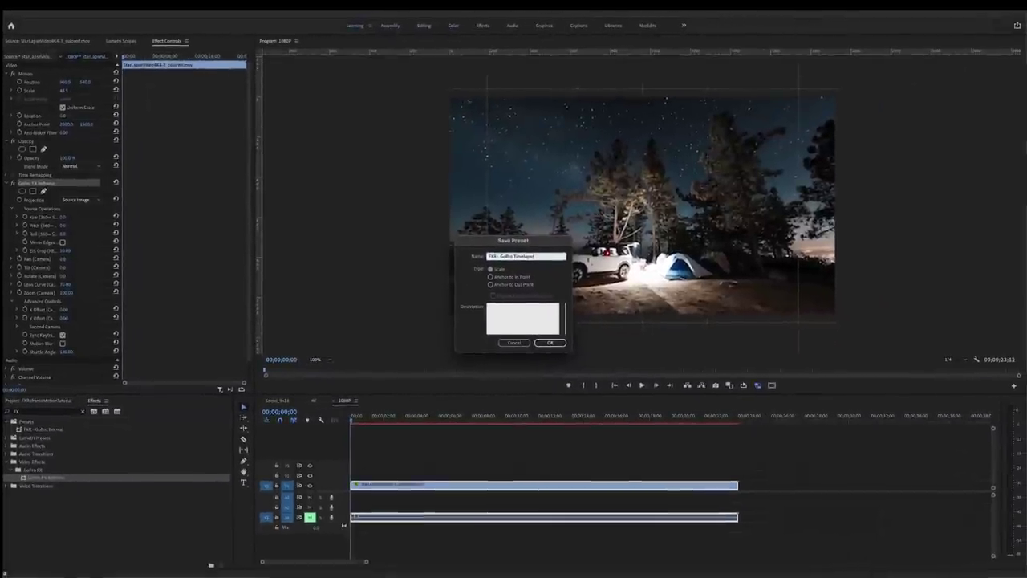
key("Return")
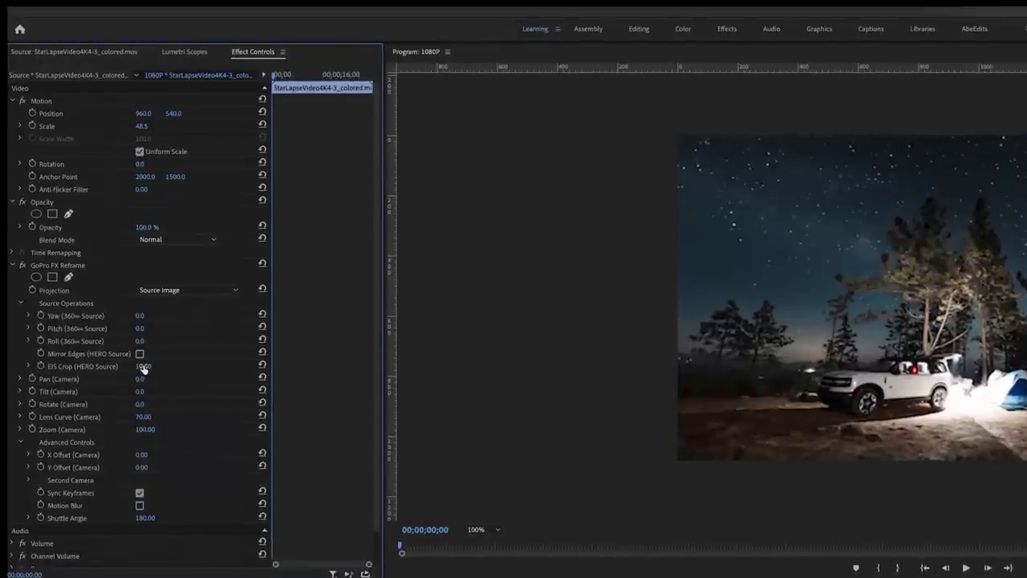
Set the reframe effect's EIS Crop to 0
left_click(143, 366)
type("0")
key("Return")
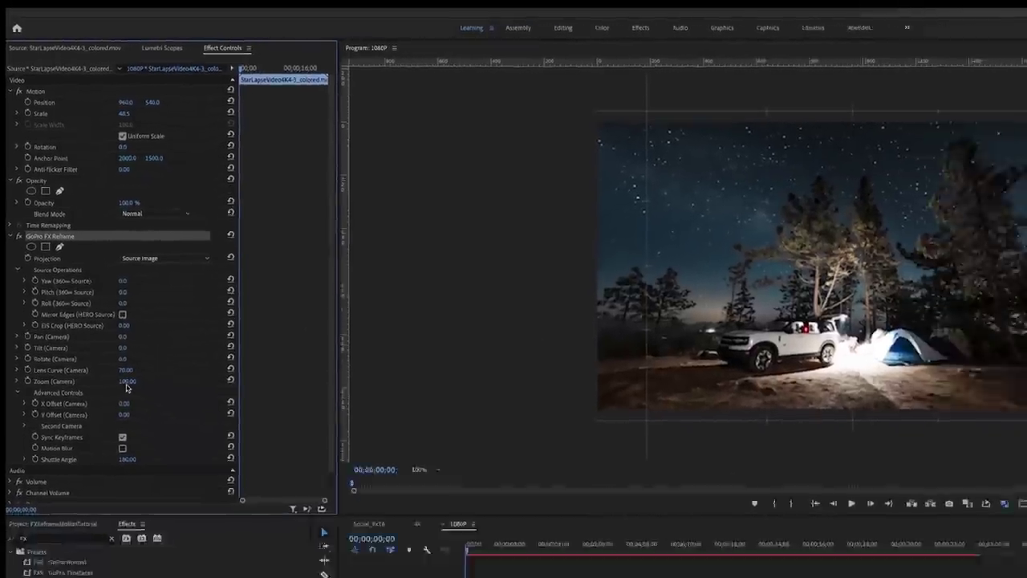
Zoom the reframe camera out to 47 and adjust Lens Curve to about 70.76
left_click_drag(127, 382, 75, 382)
left_click_drag(98, 292, 89, 293)
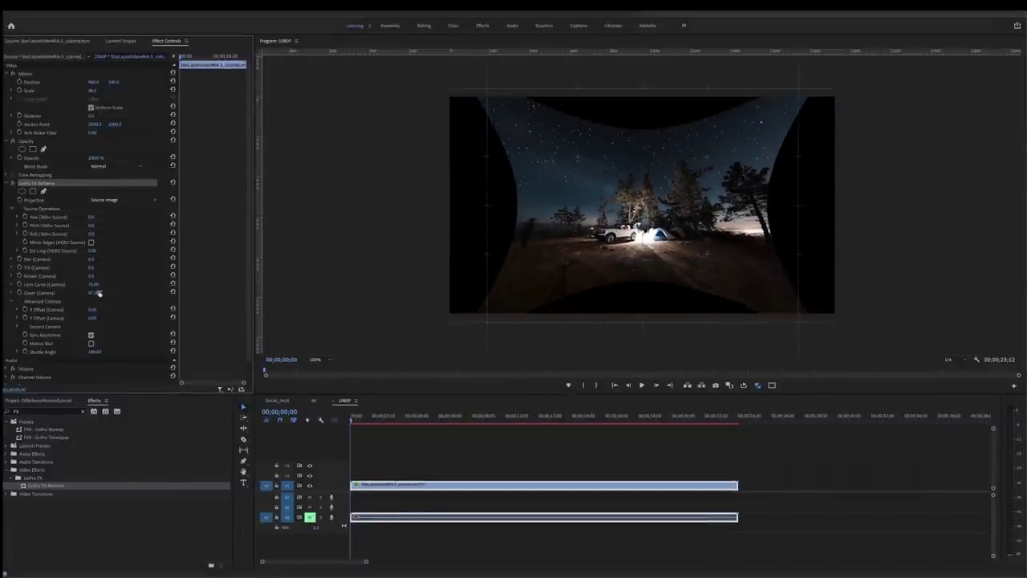
mouse_move(93, 284)
left_mouse_down()
mouse_move(50, 284)
mouse_move(97, 285)
left_mouse_up()
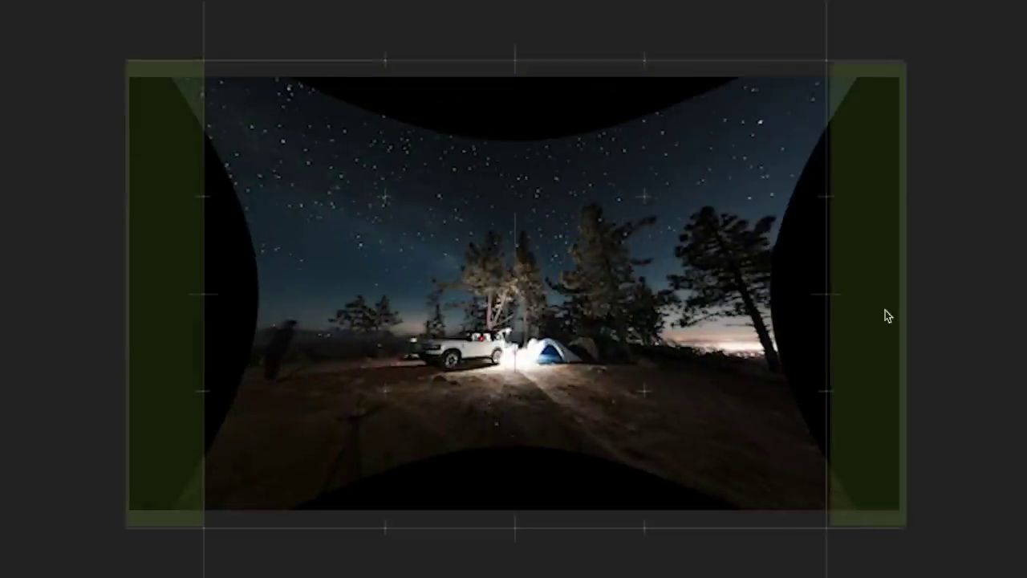
Widen the effect settings area and enlarge its keyframe timeline
left_click_drag(867, 306, 865, 421)
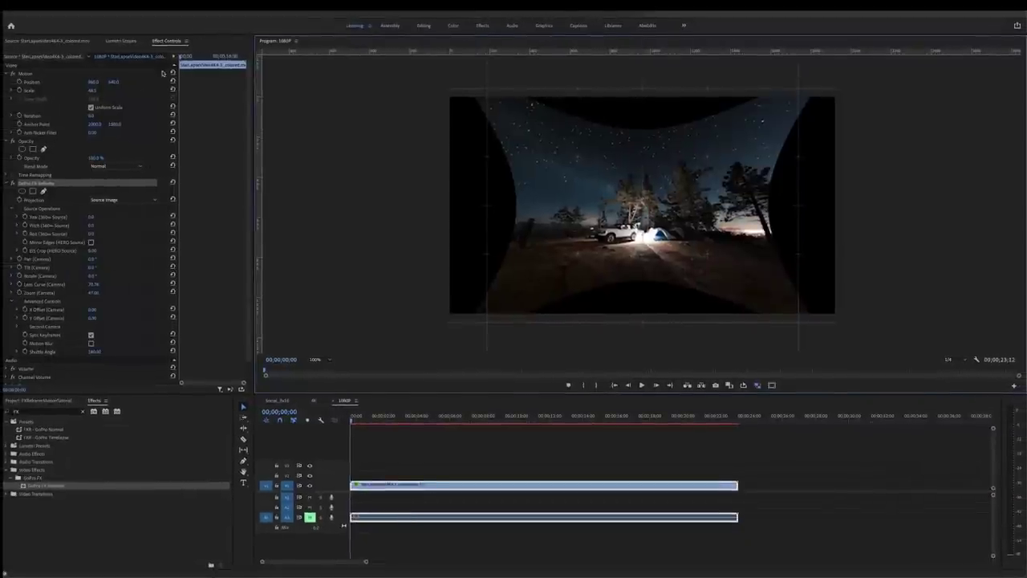
left_click_drag(562, 237, 615, 240)
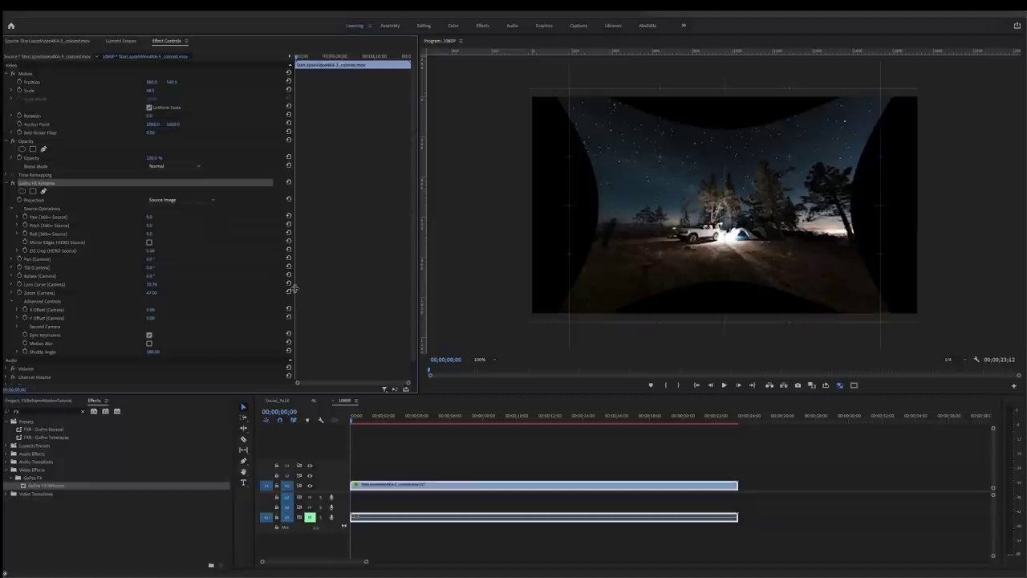
left_click_drag(295, 288, 211, 321)
left_click_drag(204, 276, 199, 275)
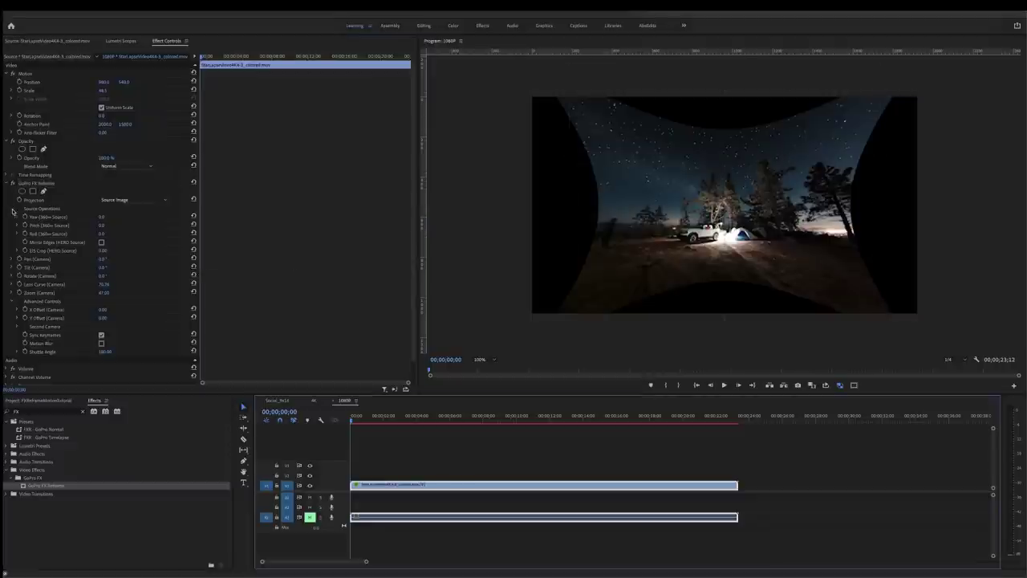
Collapse the Source Operations and Advanced Controls groups of the reframe effect and select the Pan (Camera) property
left_click(11, 209)
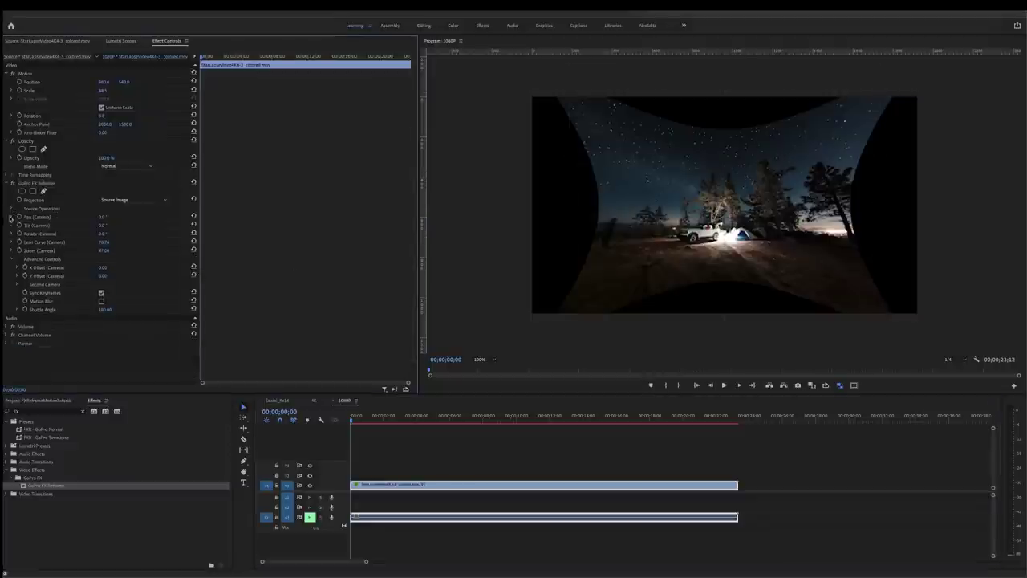
left_click(12, 260)
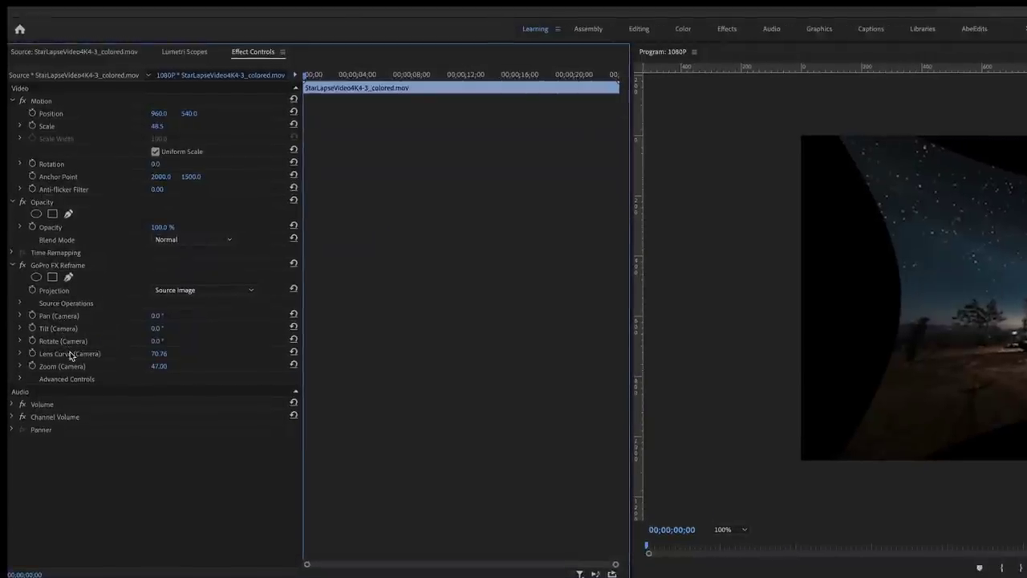
left_click(73, 316)
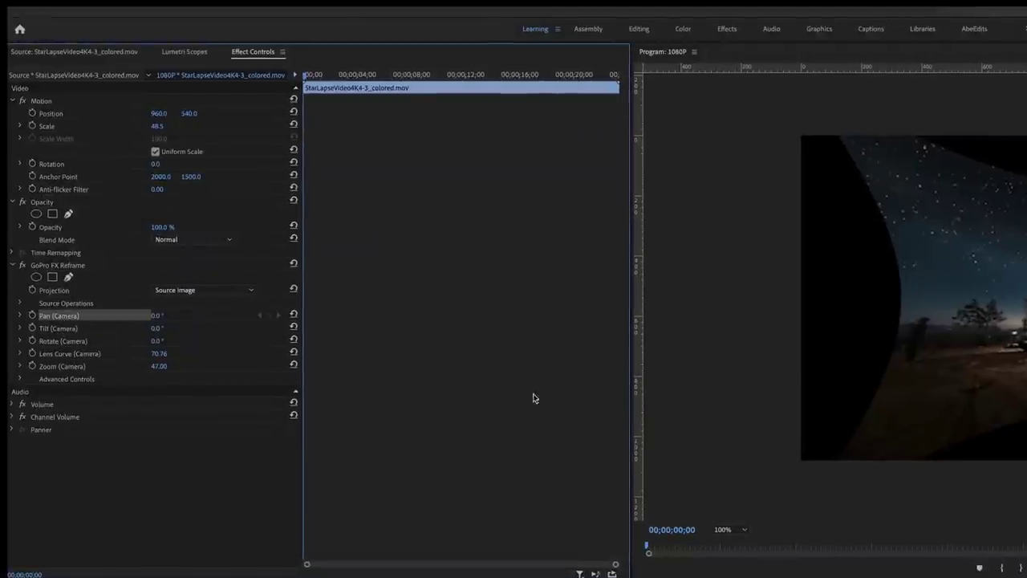
Set the reframe camera's Lens Curve to exactly 70
left_click(160, 354)
type("70")
key("Return")
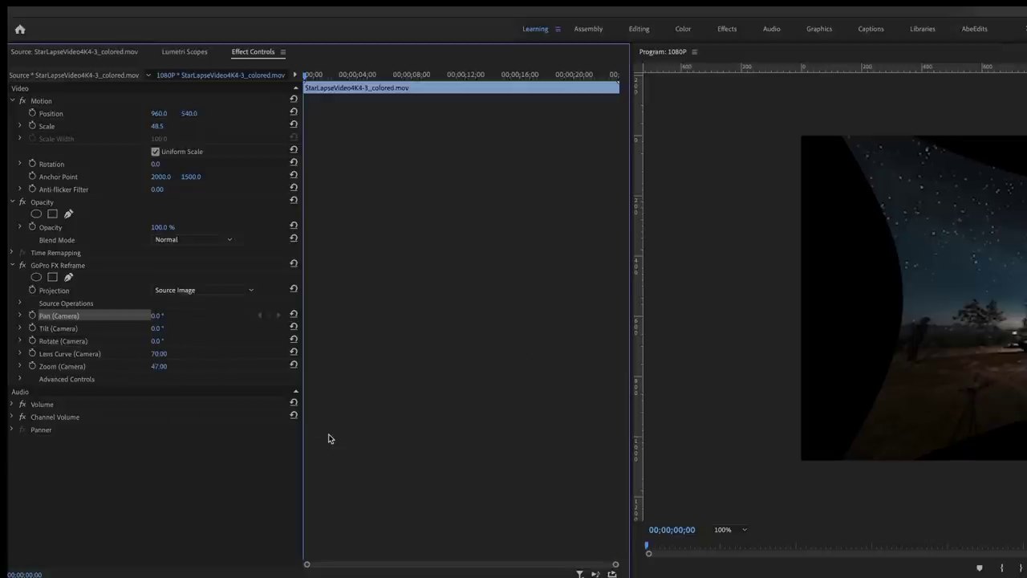
Enable keyframing for the reframe camera's Pan, Tilt, Rotate and Zoom at the start of the clip
left_click(32, 316)
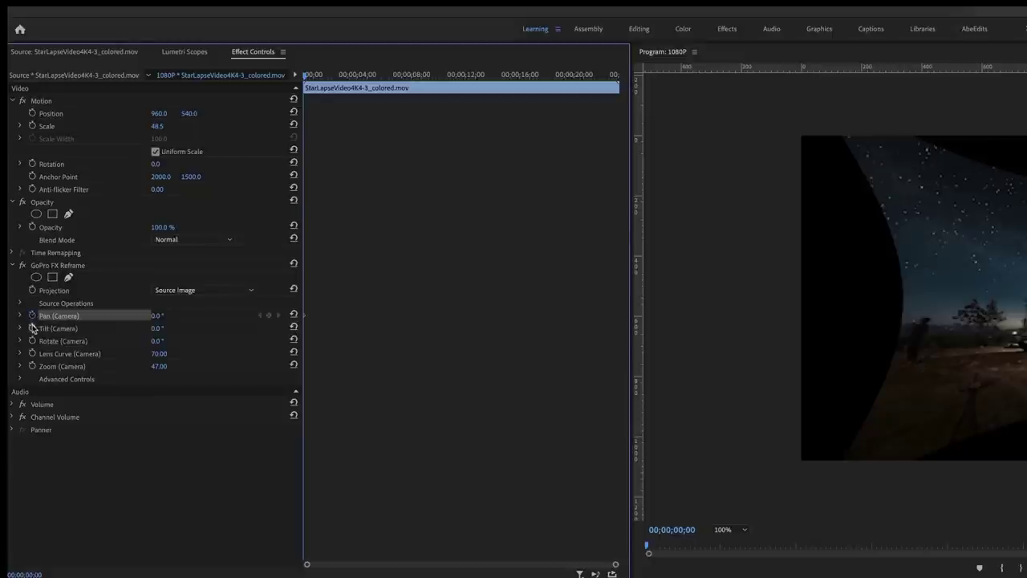
left_click(32, 328)
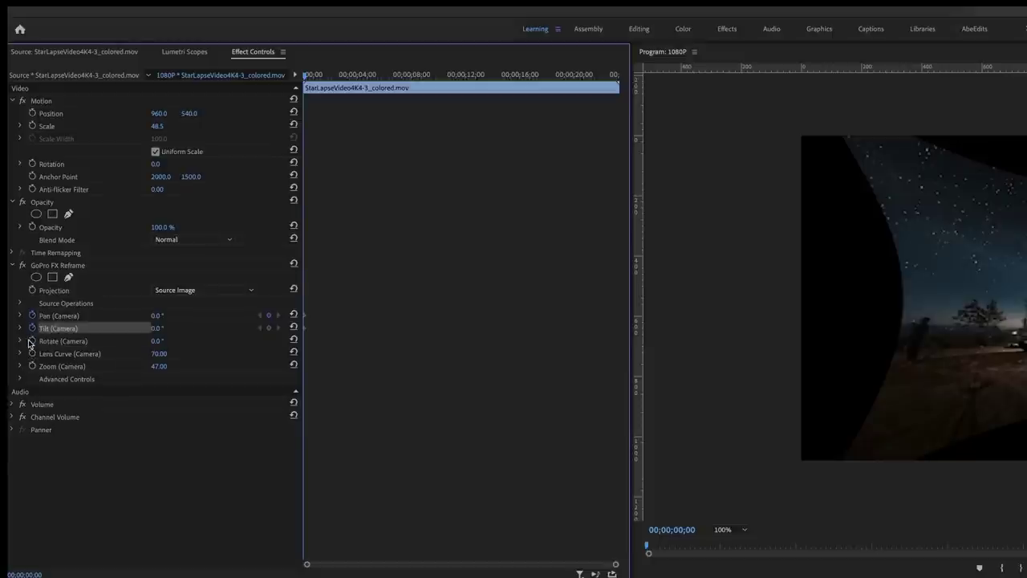
left_click(32, 341)
left_click(32, 367)
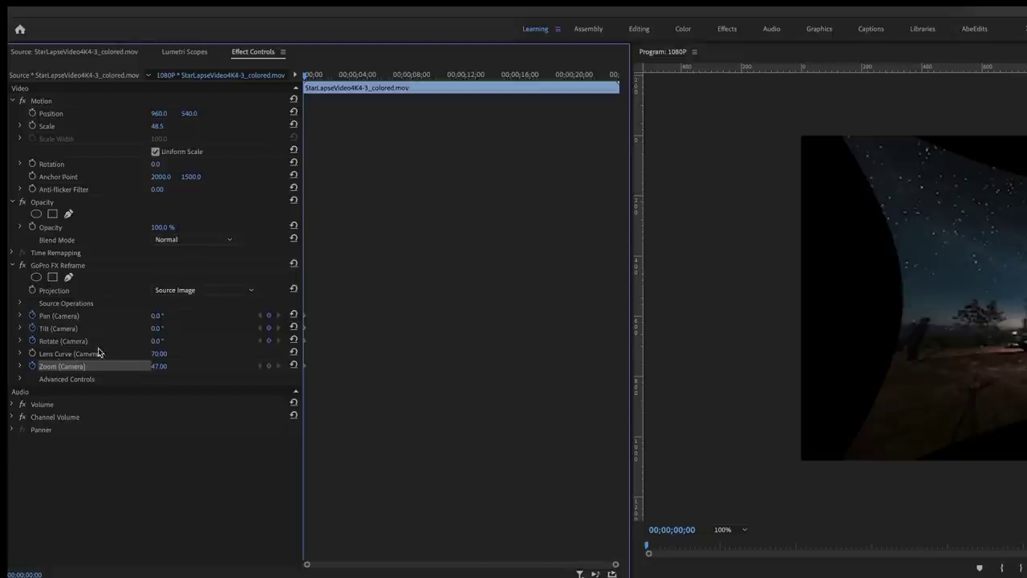
Expand the reframe effect's Advanced Controls and enable keyframing for X Offset (Camera) and Y Offset (Camera) at the clip's start
left_click(19, 382)
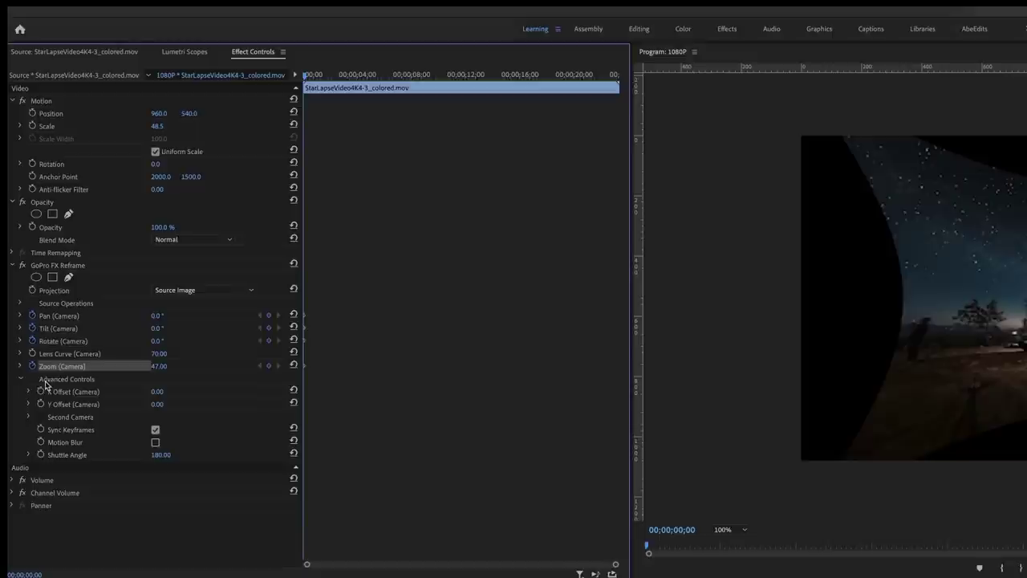
left_click(41, 392)
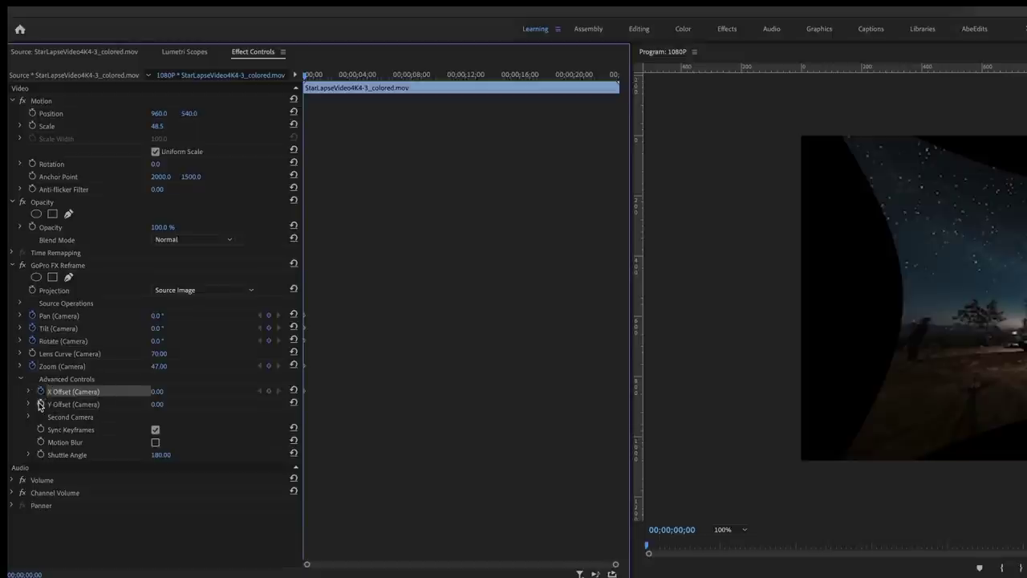
left_click(41, 404)
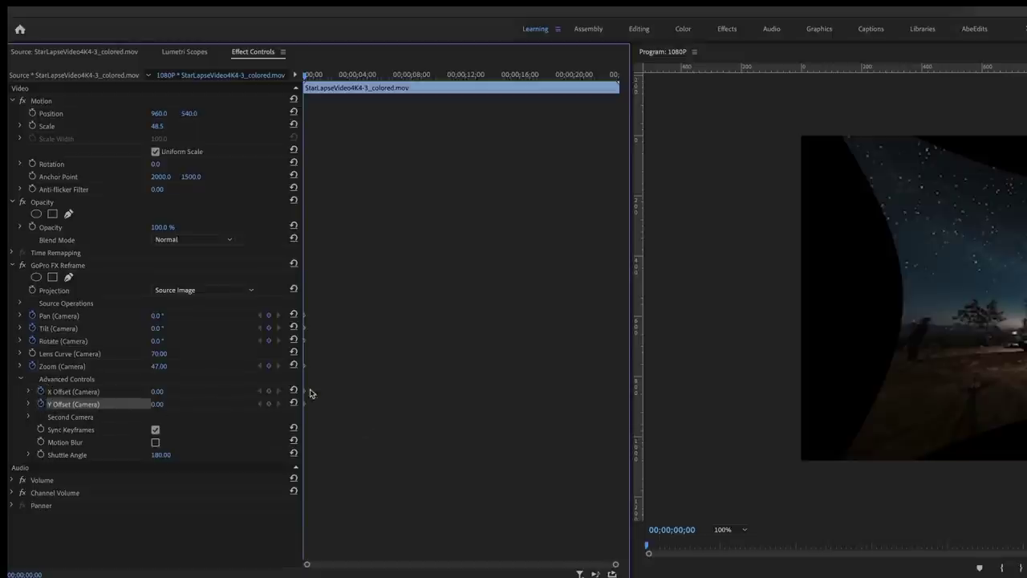
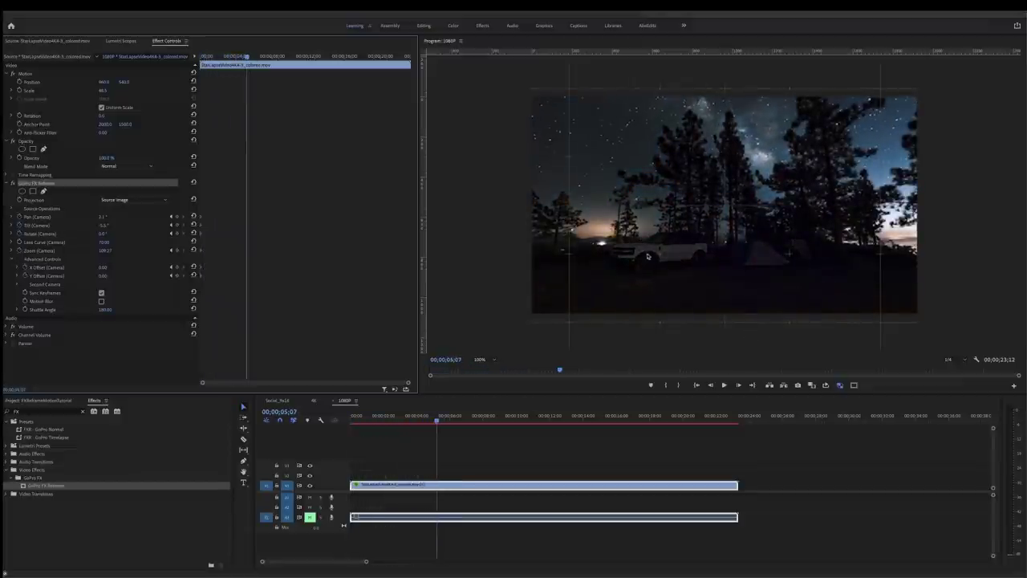
Create a second camera framing at 00;00;05;07, zoomed out and tilted up toward the sky, with Rotate about -5.4° and Zoom about 93
left_click_drag(706, 247, 663, 265)
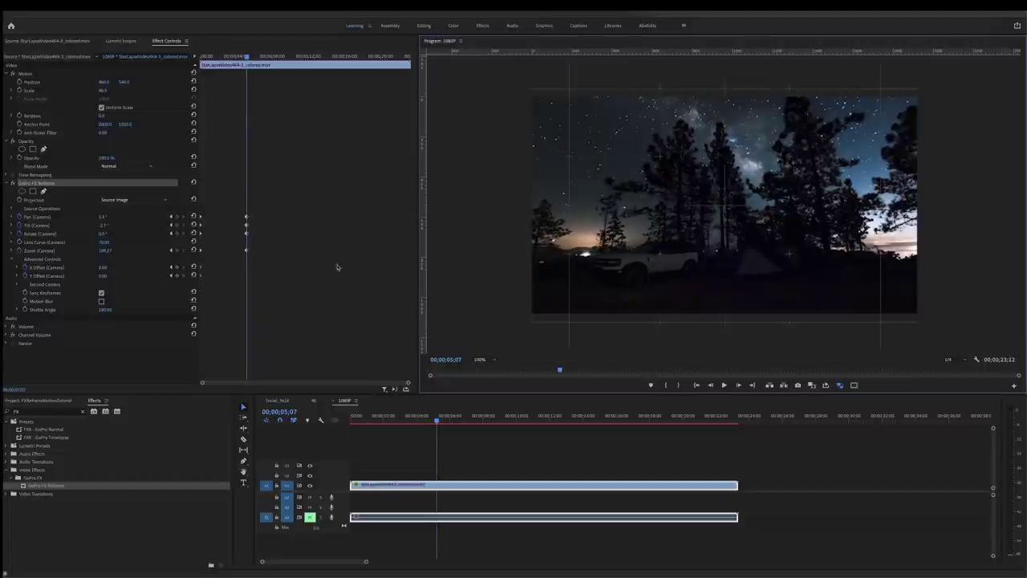
left_click_drag(757, 329, 689, 326)
left_click_drag(736, 250, 736, 280)
left_click_drag(697, 251, 826, 211)
At 00;00;11;26, rotate the reframe camera to about -14° and shift its pan and tilt toward the Milky Way
left_click_drag(253, 56, 307, 56)
left_click_drag(899, 151, 906, 196)
left_click_drag(828, 201, 792, 172)
left_click_drag(898, 197, 896, 180)
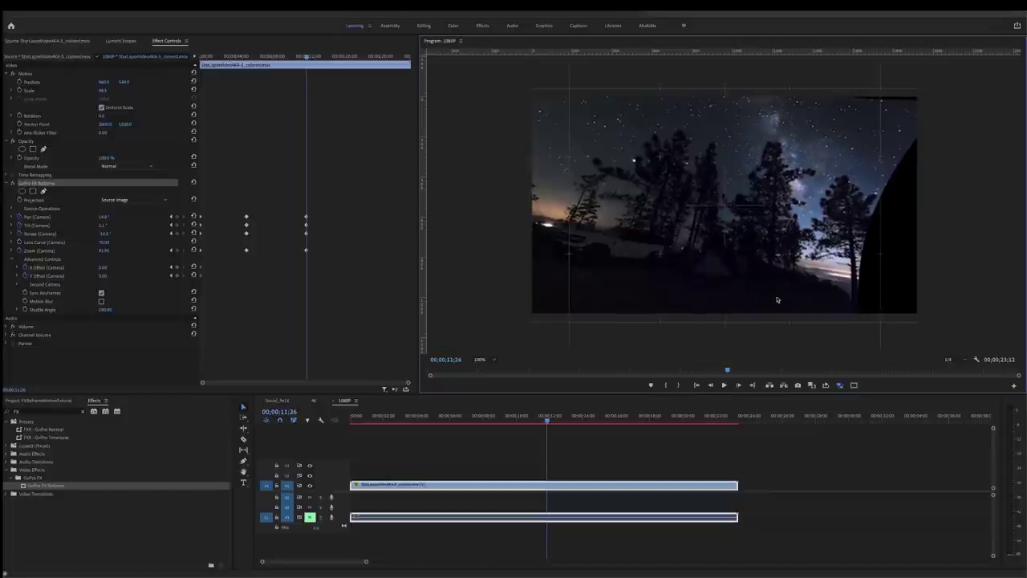
Zoom in at 00;00;11;26 to push the black edge out of frame, raise the view slightly, and preview the motion from the beginning
left_click_drag(722, 335, 743, 334)
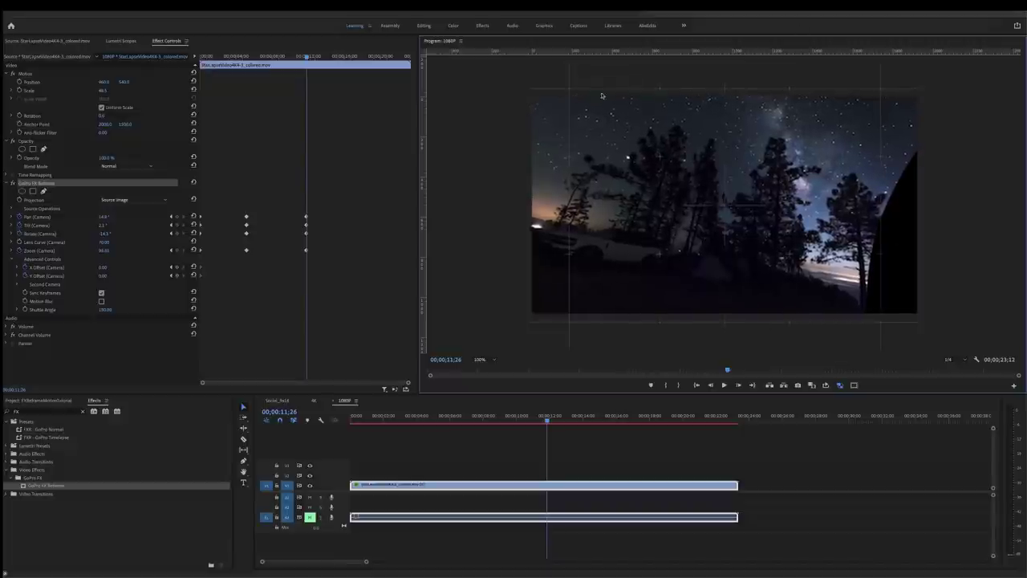
left_click_drag(736, 336, 788, 336)
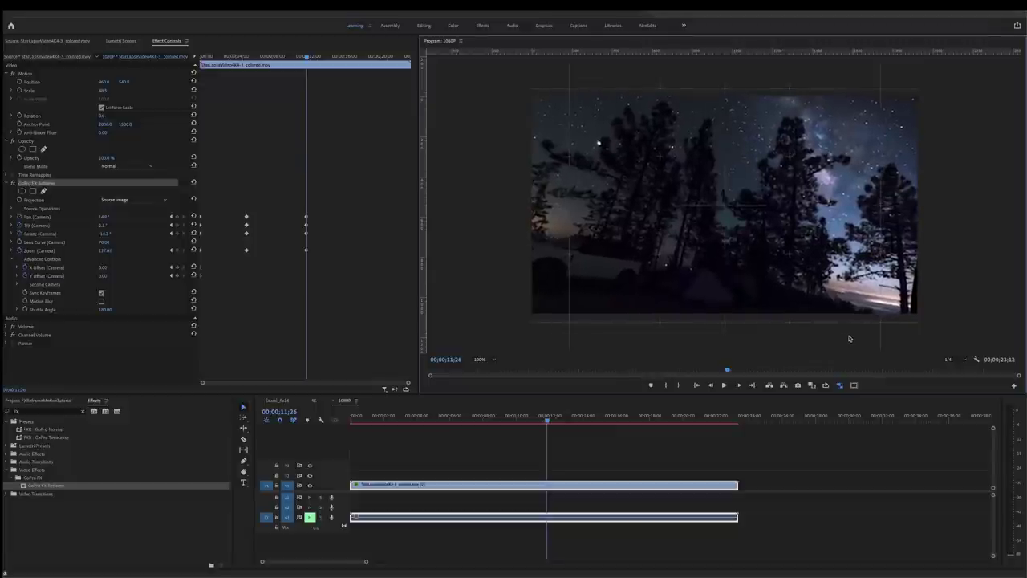
left_click_drag(827, 214, 814, 239)
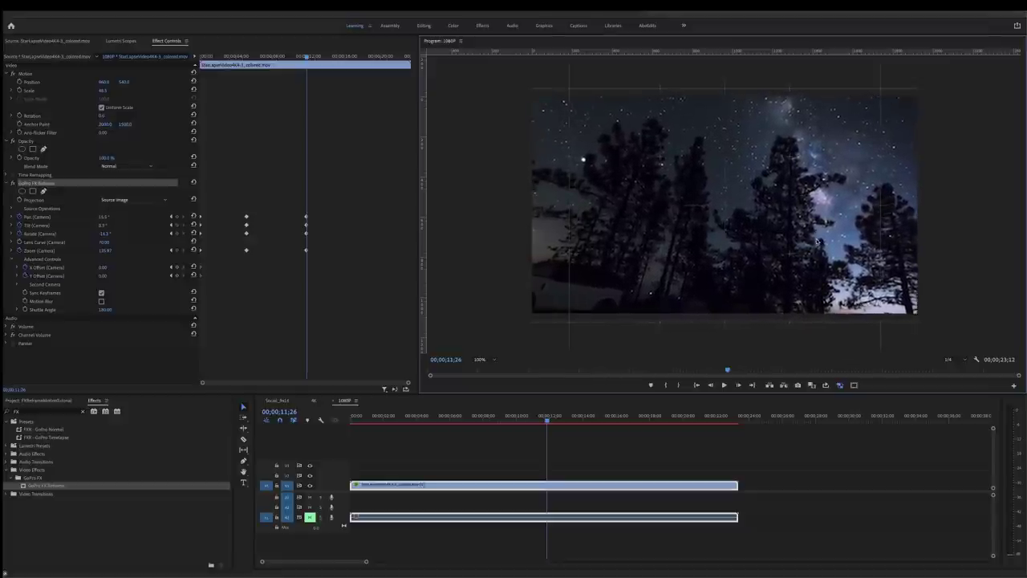
left_click_drag(308, 130, 216, 94)
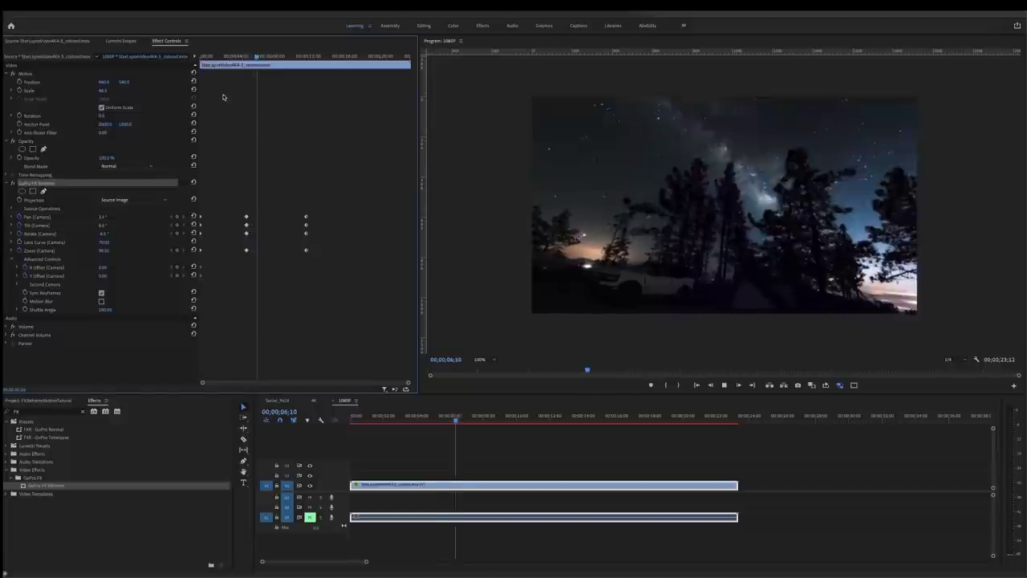
key("space")
Create a wide camera framing at 00;00;16;23 with Rotate about 1.7° and Zoom about 74
left_click_drag(314, 56, 351, 62)
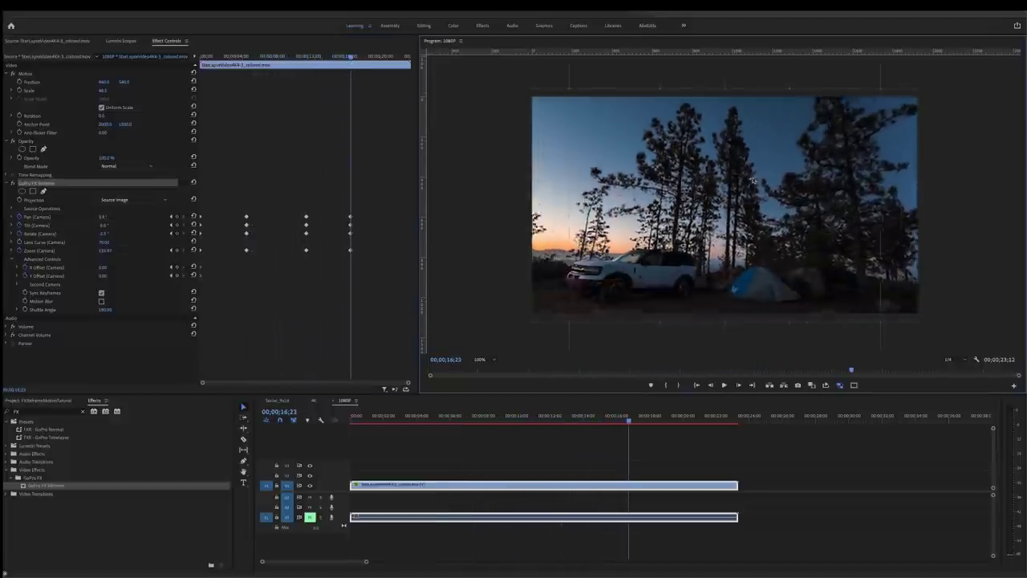
left_click_drag(932, 240, 815, 264)
left_click_drag(736, 339, 802, 264)
Copy the camera keyframes at the clip's start and paste them at 00;00;22;23
left_click_drag(351, 57, 397, 66)
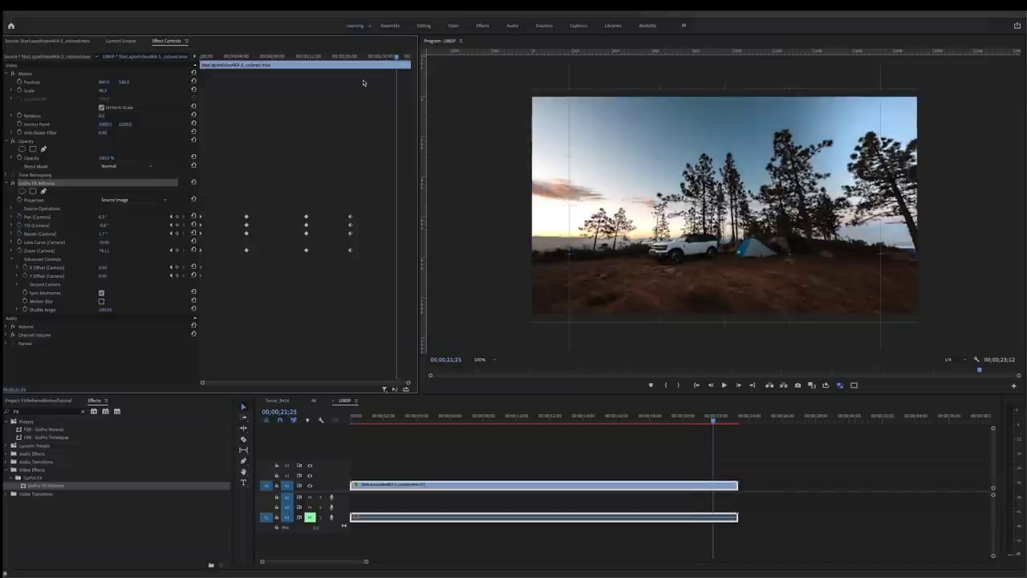
left_click_drag(208, 211, 185, 250)
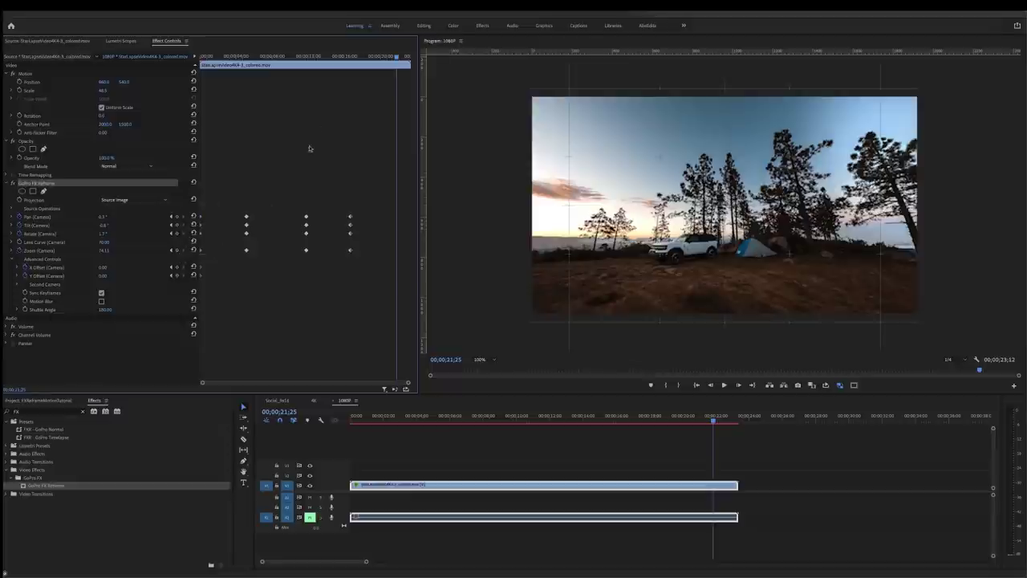
left_click_drag(395, 57, 403, 62)
key("ctrl+v")
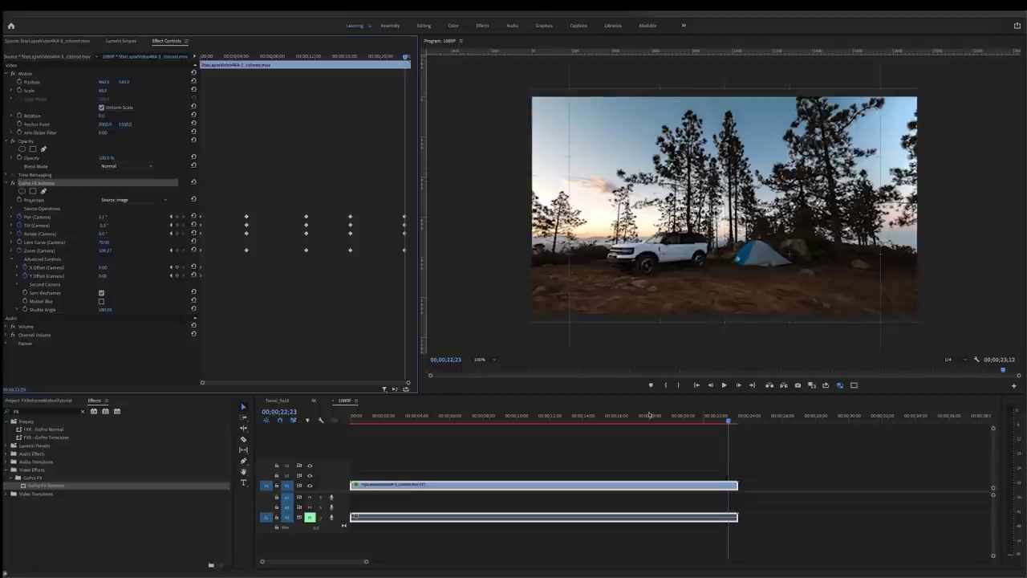
Scrub through the camera move from the start and set the sequence's out point at 00;00;20;24
left_click(354, 416)
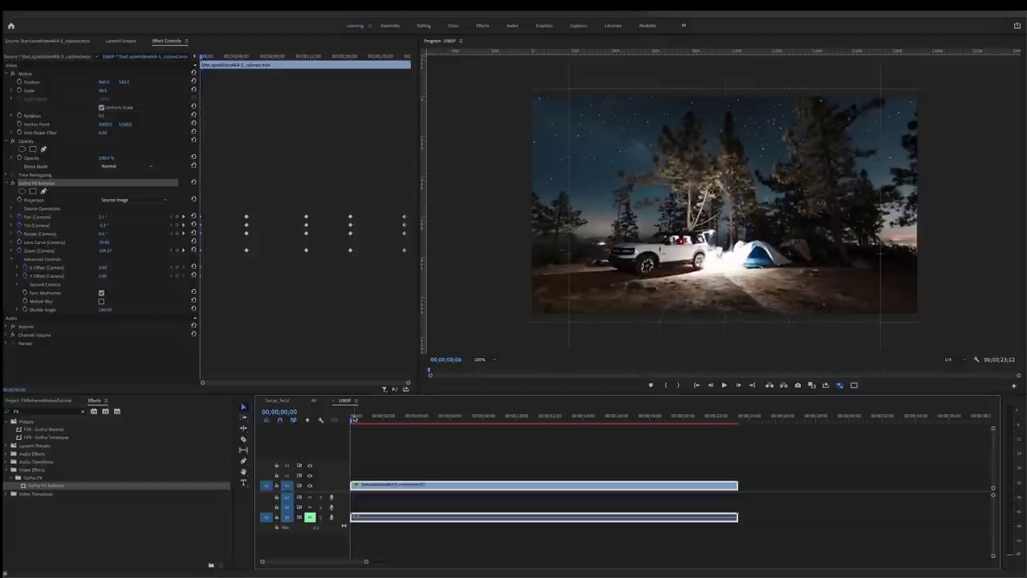
left_click_drag(357, 417, 695, 431)
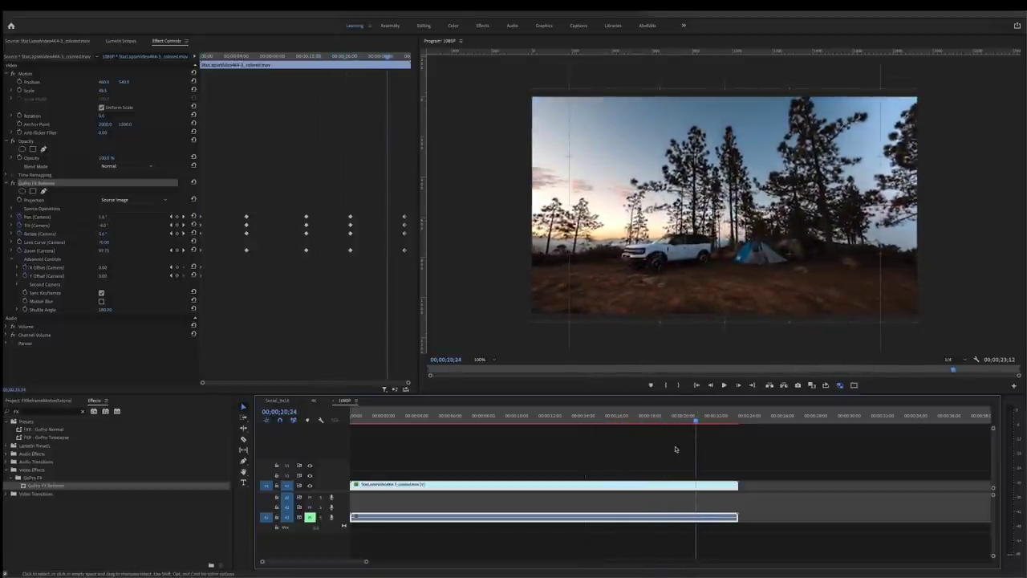
key("o")
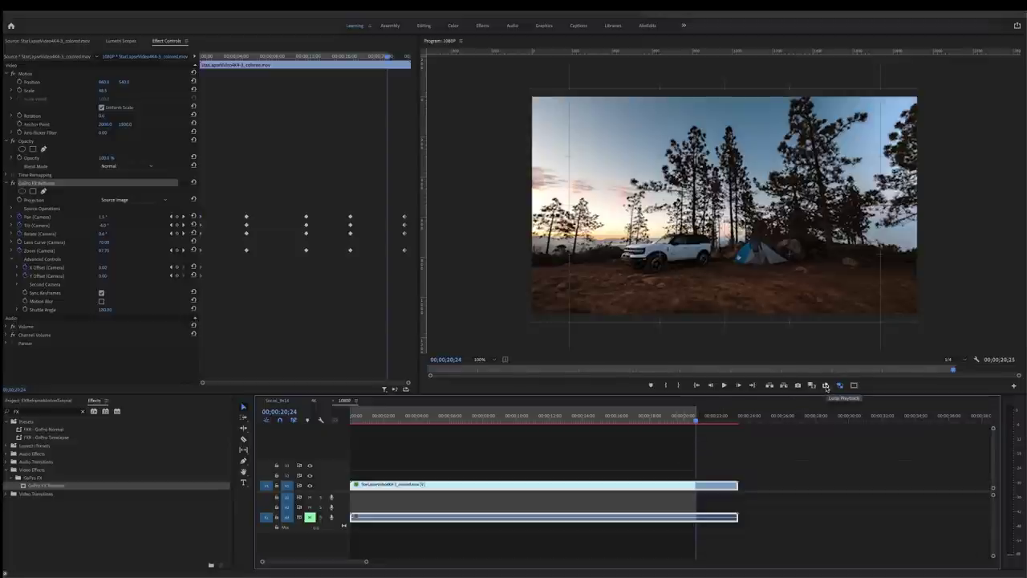
Review the available Program Monitor buttons, accept the layout, and turn on Loop Playback
left_click(1013, 386)
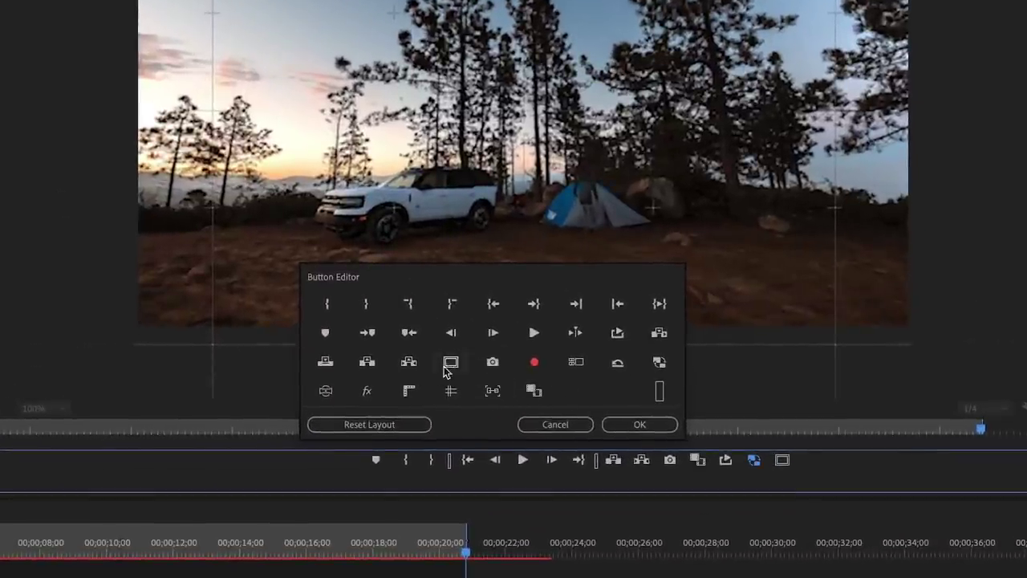
mouse_move(454, 362)
left_mouse_down()
mouse_move(783, 459)
mouse_move(459, 365)
left_mouse_up()
left_click(639, 424)
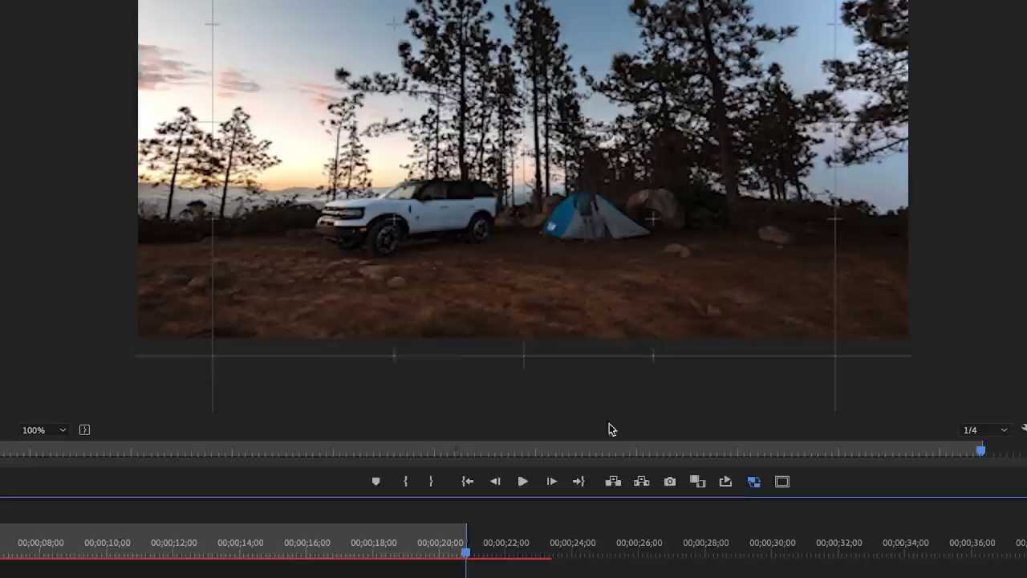
left_click(727, 484)
Move the final camera keyframes earlier to the out point at 00;00;20;24 and preview the looped motion
left_click(390, 249)
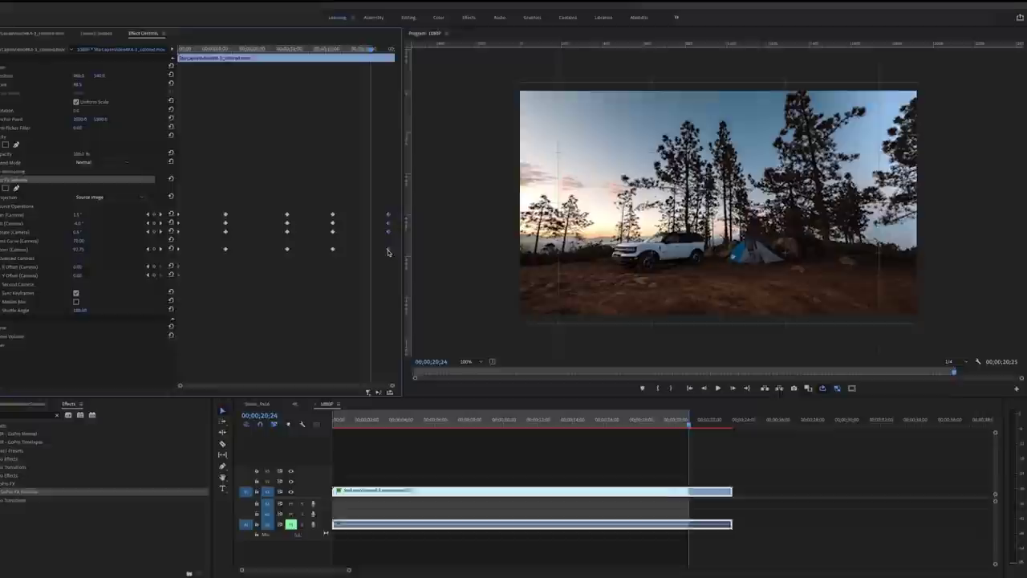
left_click_drag(405, 253, 389, 261)
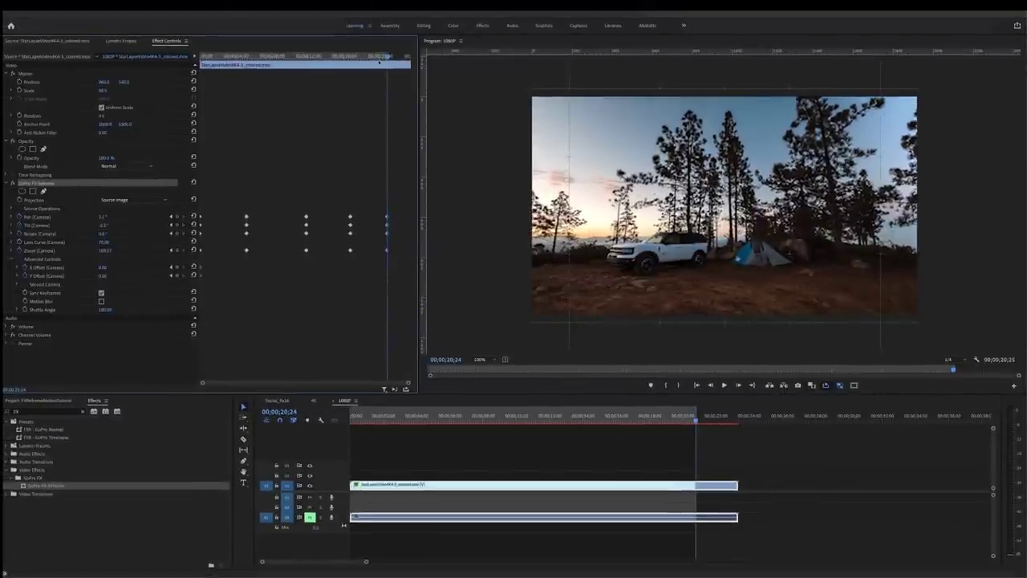
left_click(364, 57)
key("space")
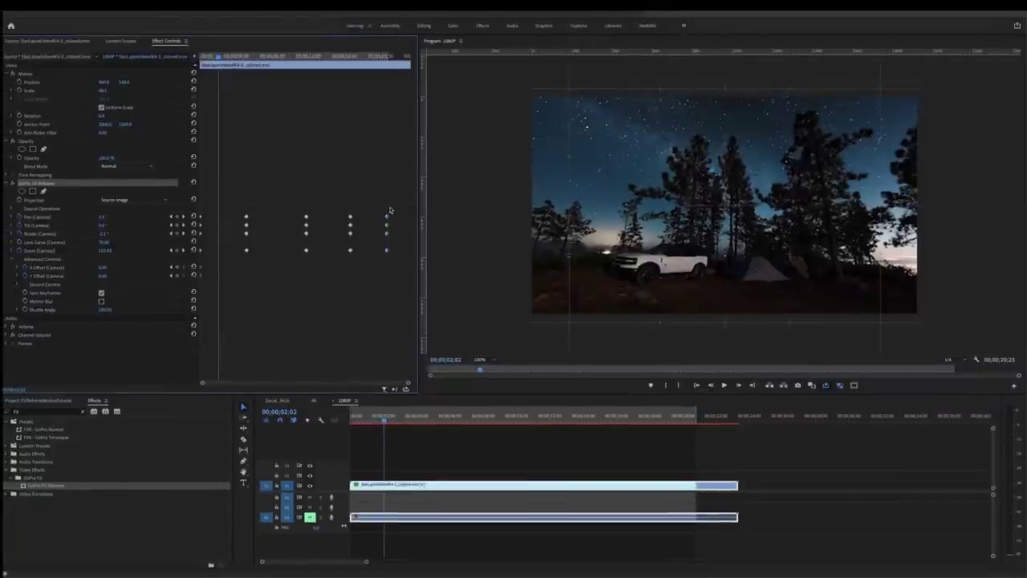
Change the interpolation of all Pan, Tilt, Rotate and Zoom keyframes to Continuous Bezier
left_click_drag(401, 206, 240, 255)
right_click(246, 251)
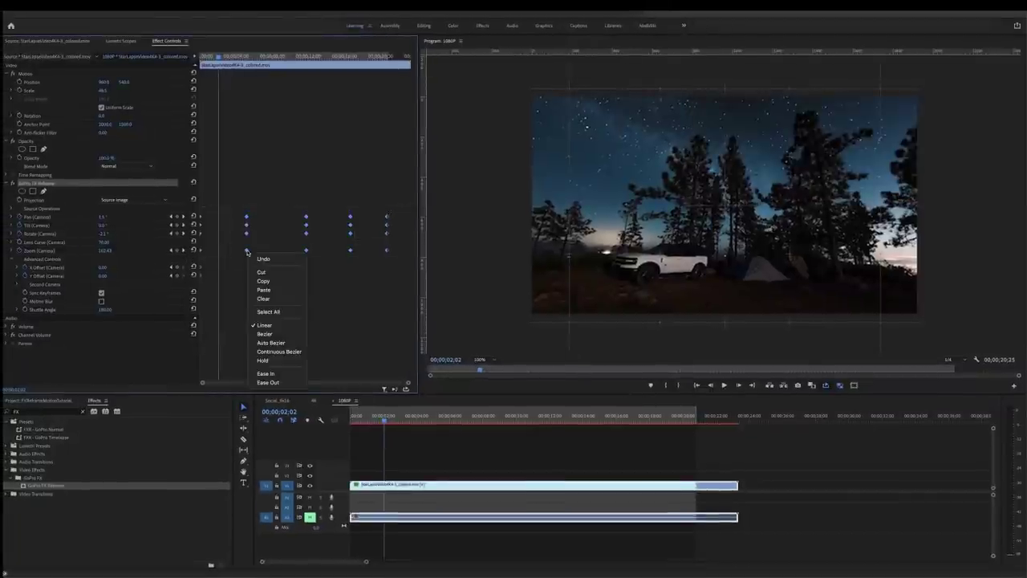
left_click(291, 353)
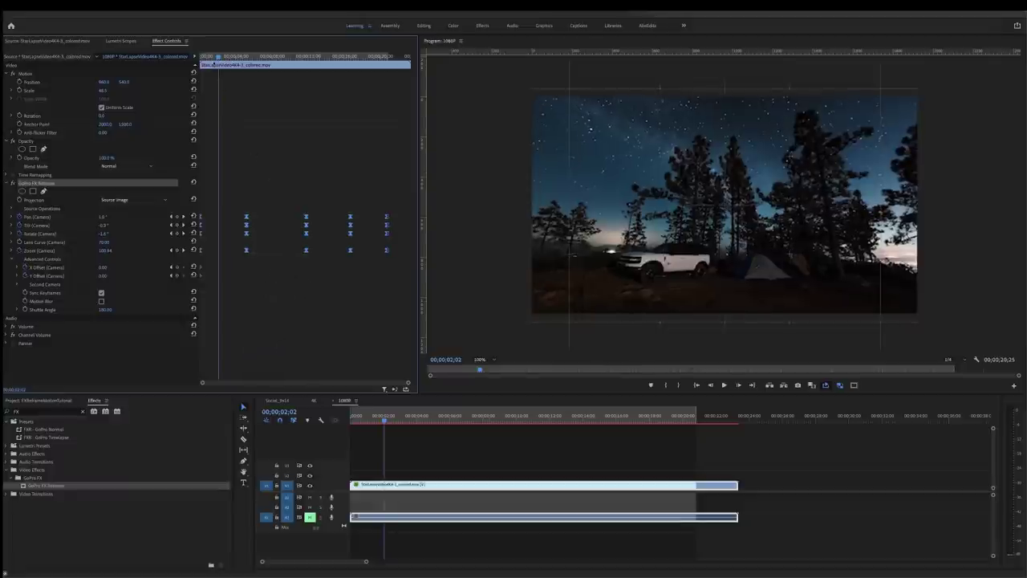
Play the smoothed camera motion from the clip's start through the loop
left_click_drag(208, 57, 200, 58)
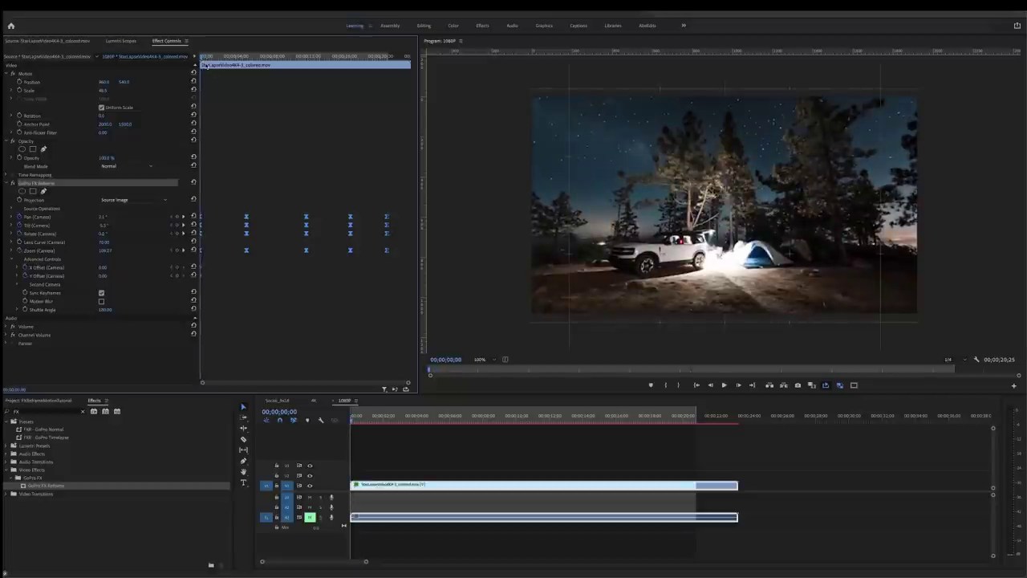
key("space")
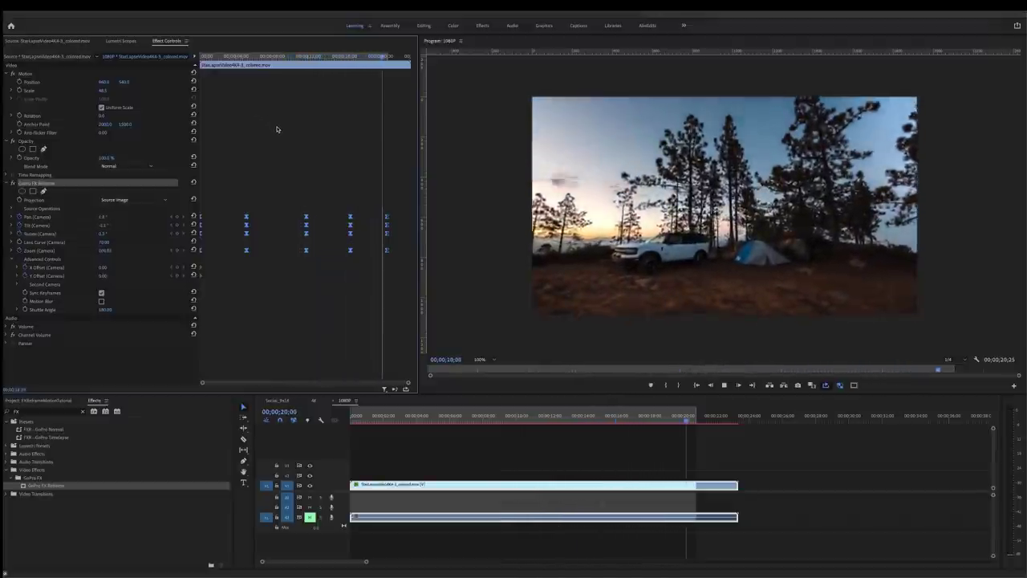
key("space")
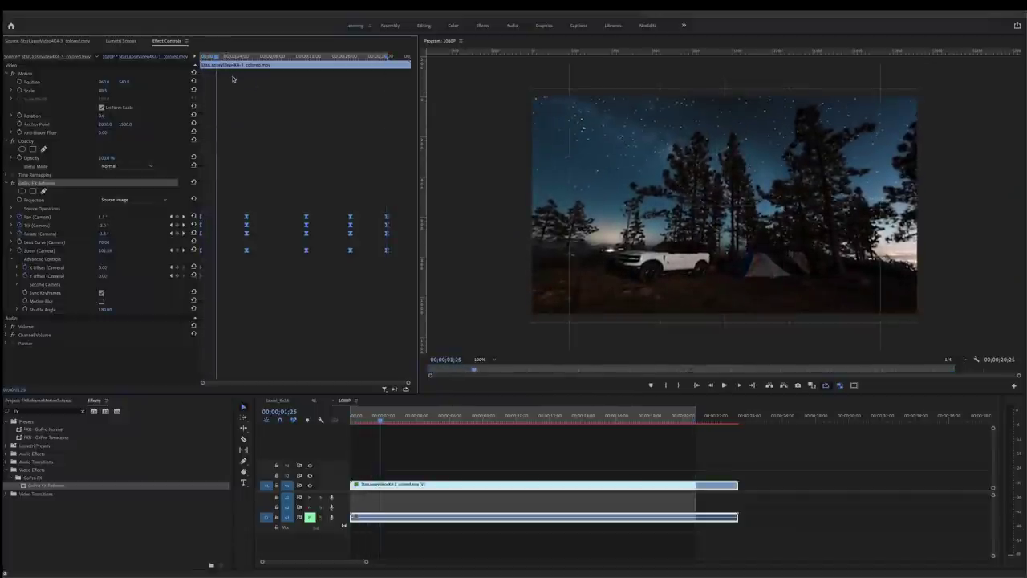
Nudge the camera framing at the 00;00;05;07 keyframes to about 0.8° Pan and 6.6° Tilt
left_click_drag(222, 58, 228, 59)
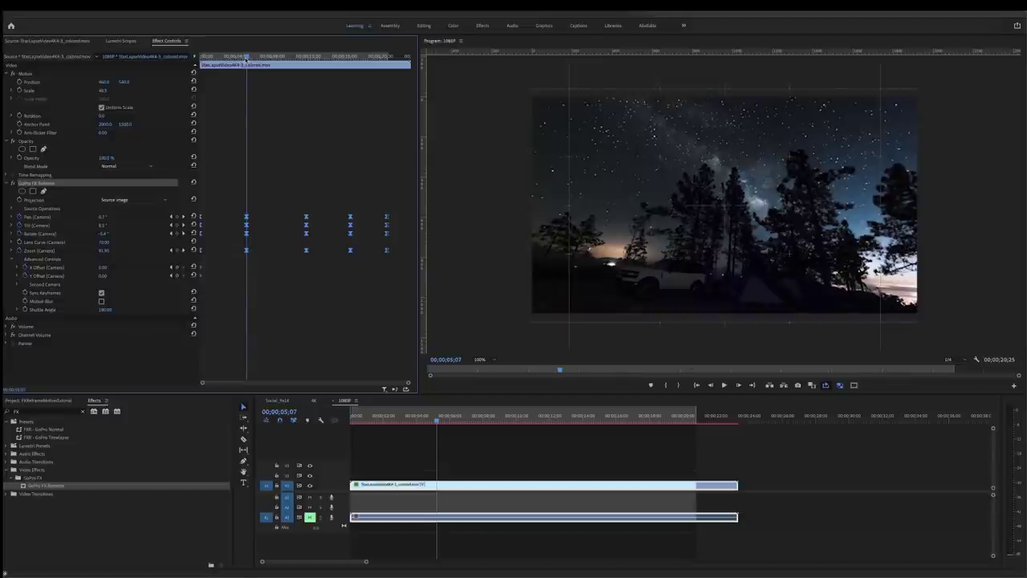
left_click_drag(260, 60, 270, 101)
mouse_move(690, 210)
left_mouse_down()
mouse_move(692, 240)
mouse_move(691, 206)
left_mouse_up()
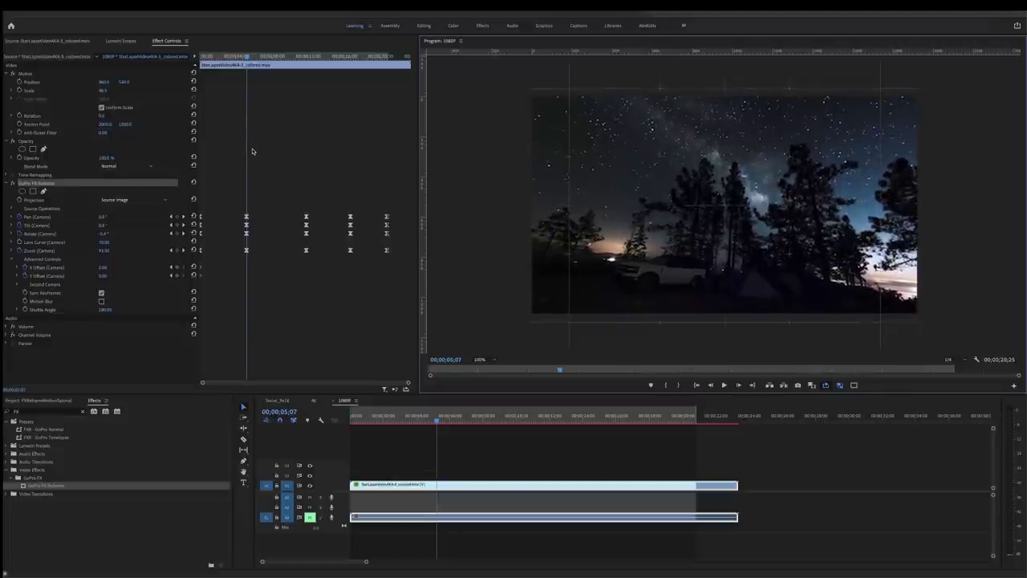
Reset all camera keyframes to Linear interpolation and reapply Continuous Bezier to them
left_click_drag(398, 206, 185, 262)
right_click(246, 250)
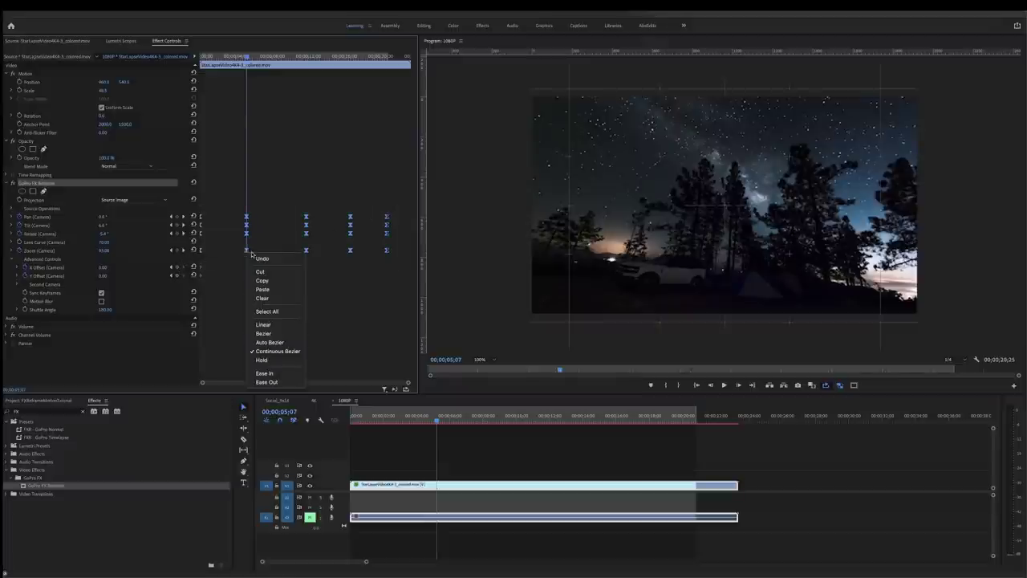
left_click(263, 324)
right_click(247, 251)
left_click(274, 354)
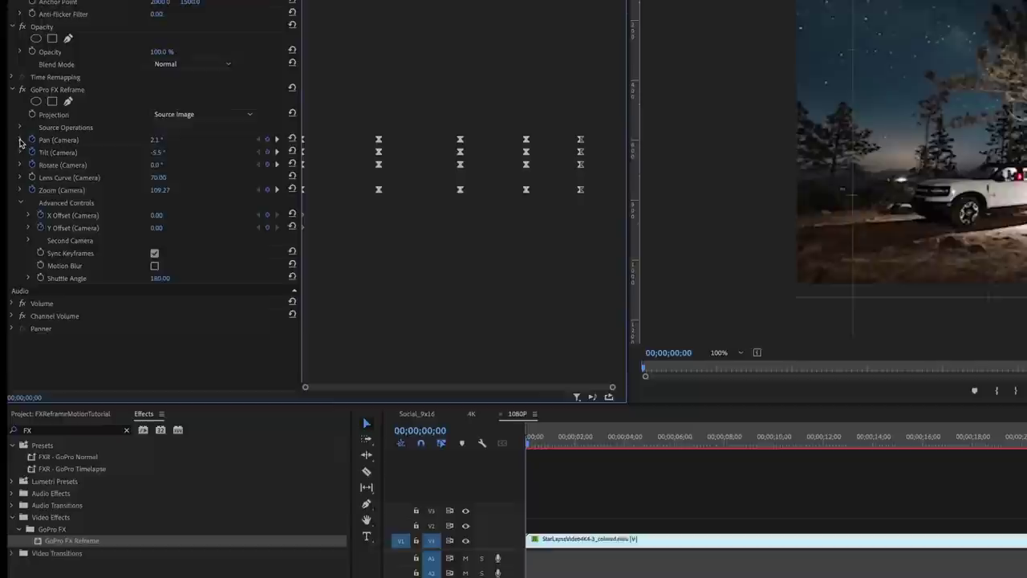
Expand the Pan (Camera) graph and adjust the Bezier handle of its second keyframe to reshape the velocity curve
left_click(13, 216)
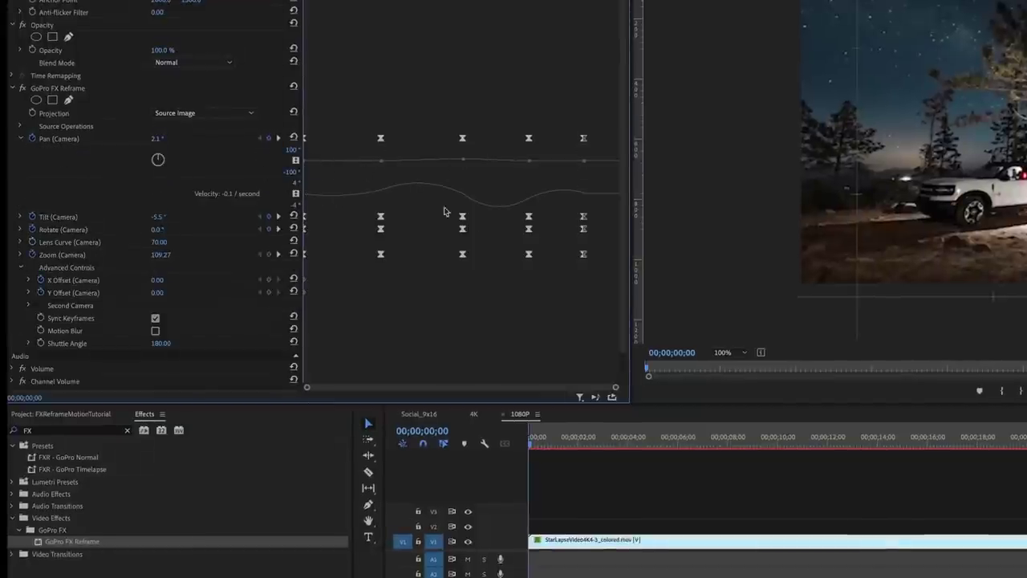
left_click(382, 138)
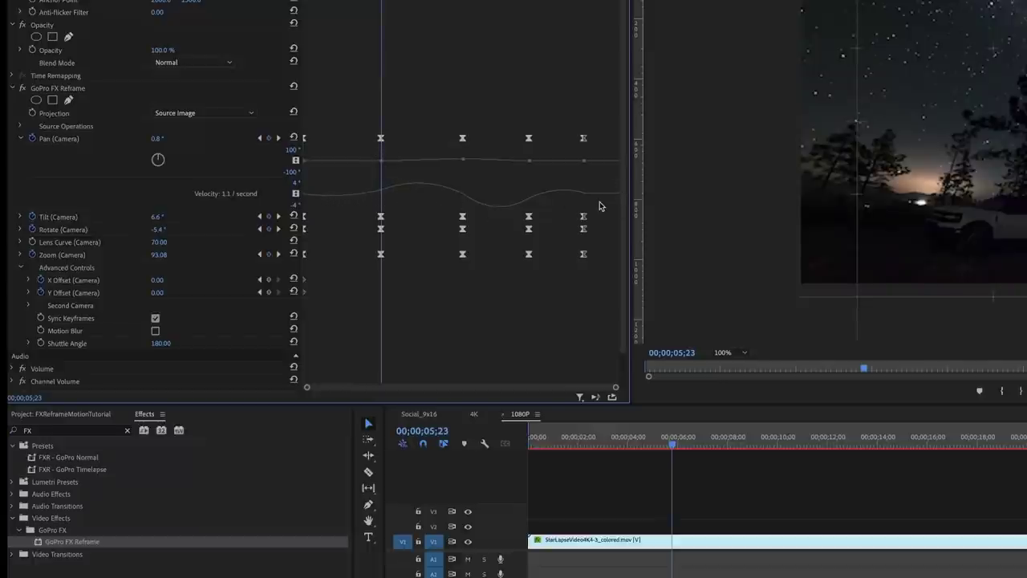
left_click(380, 138)
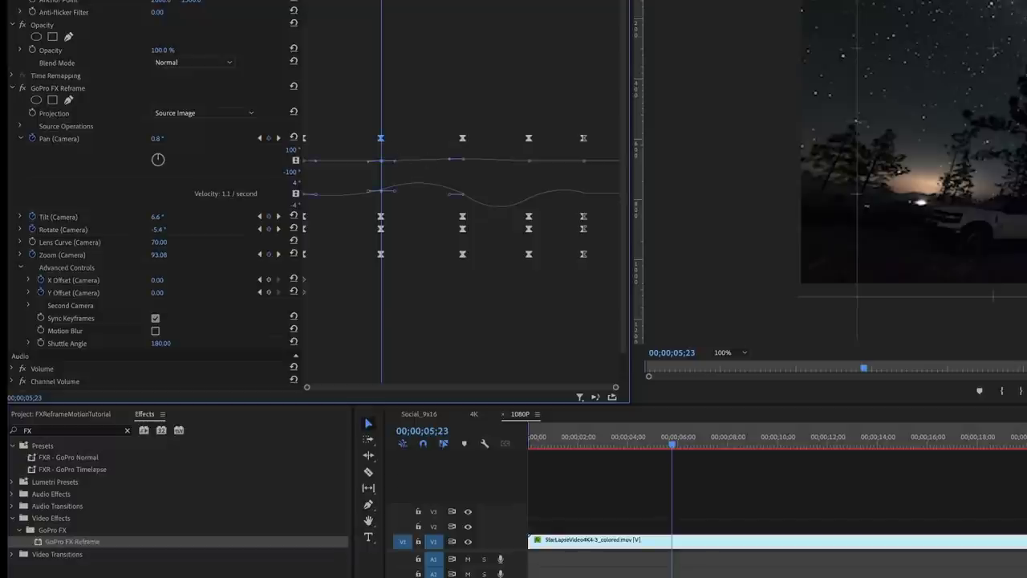
left_click_drag(914, 200, 929, 201)
left_click(393, 200)
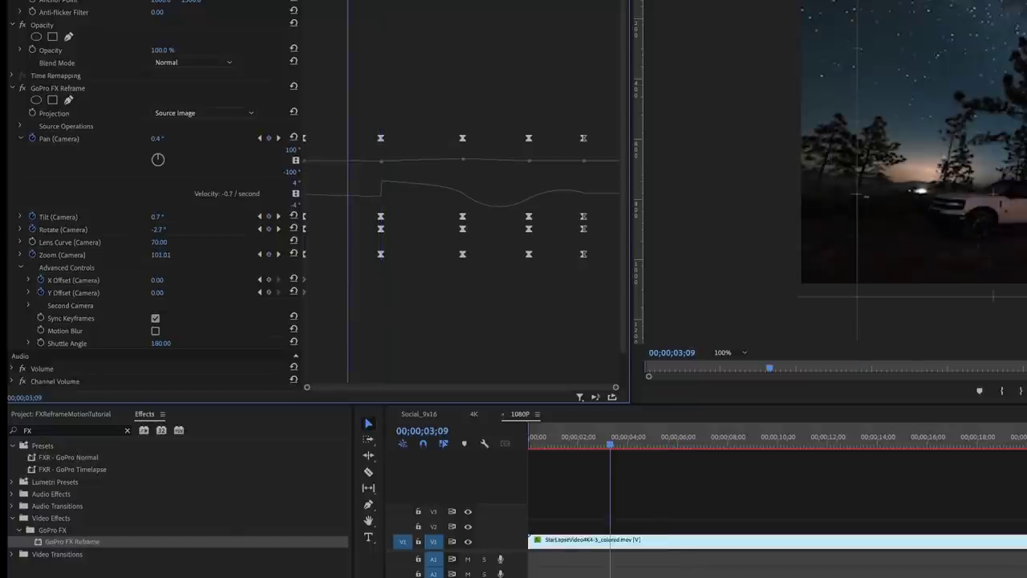
Smooth the Pan (Camera) velocity curve at the second keyframe with its Bezier handles and play back the motion
key("space")
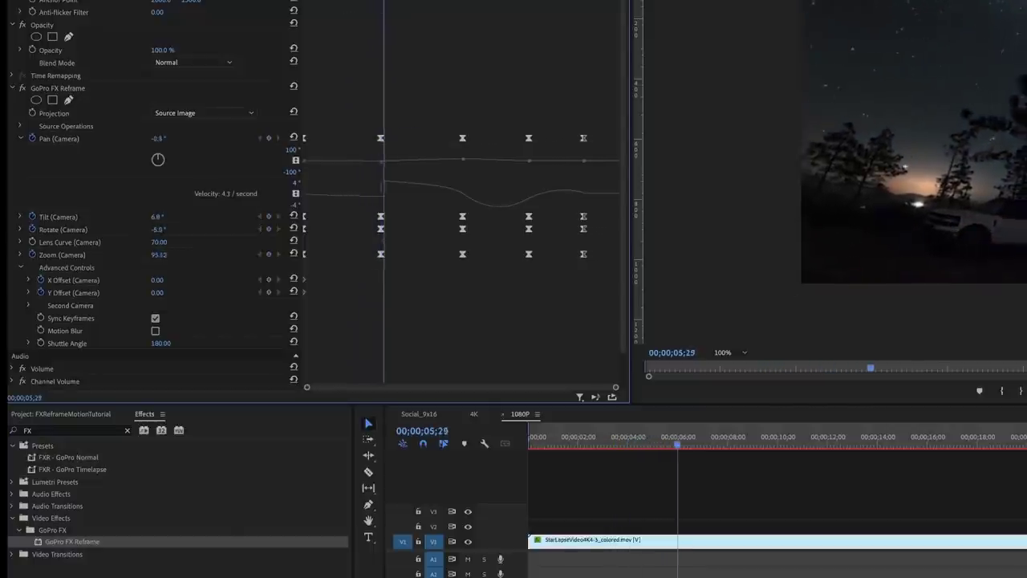
left_click(380, 139)
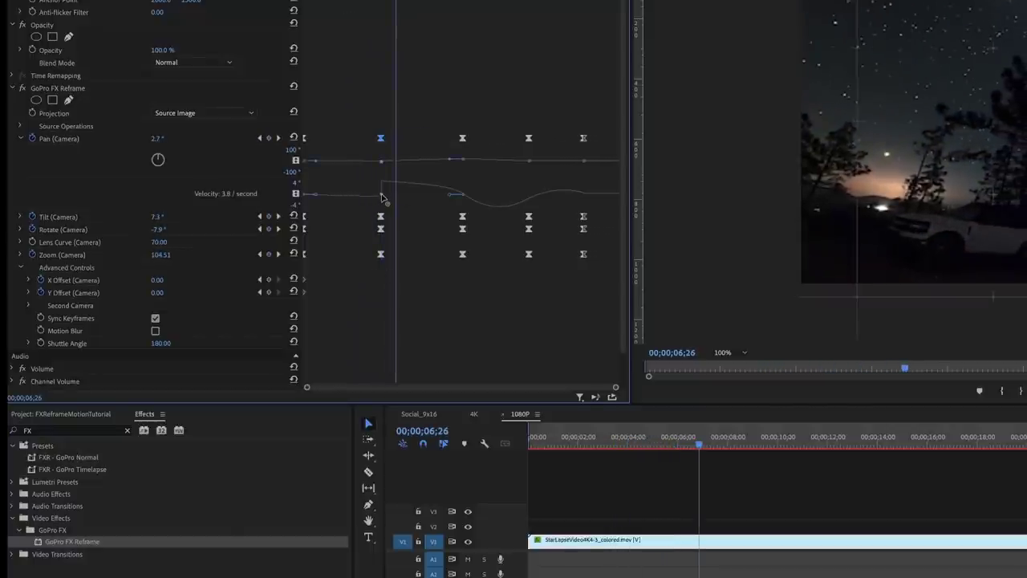
mouse_move(382, 196)
left_mouse_down()
mouse_move(396, 200)
mouse_move(349, 198)
mouse_move(390, 188)
left_mouse_up()
mouse_move(396, 2)
left_mouse_down()
mouse_move(354, 2)
mouse_move(395, 16)
left_mouse_up()
key("space")
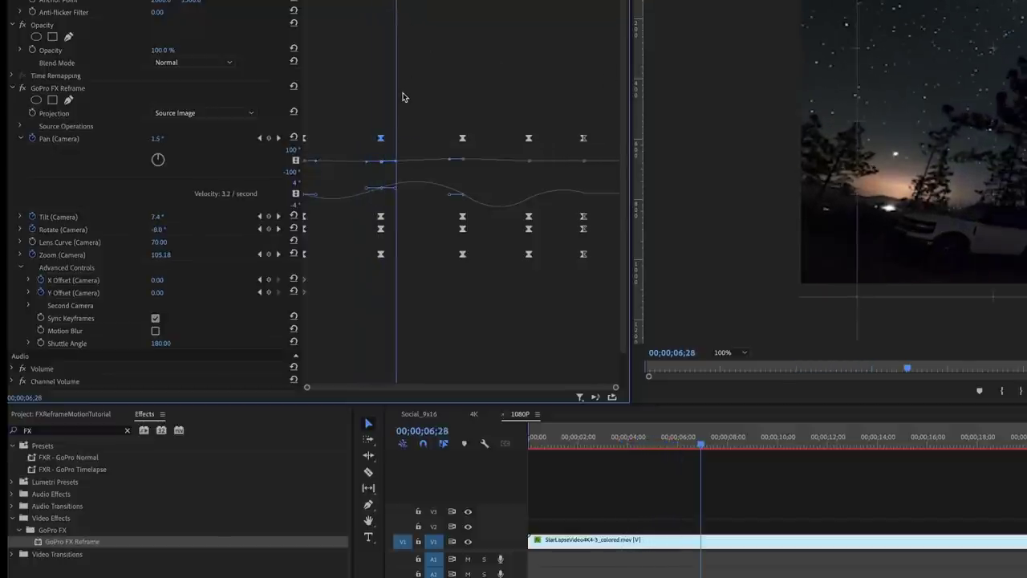
Expand the Tilt (Camera) graph, then reset all camera keyframes to Linear and convert them to Continuous Bezier
left_click(20, 217)
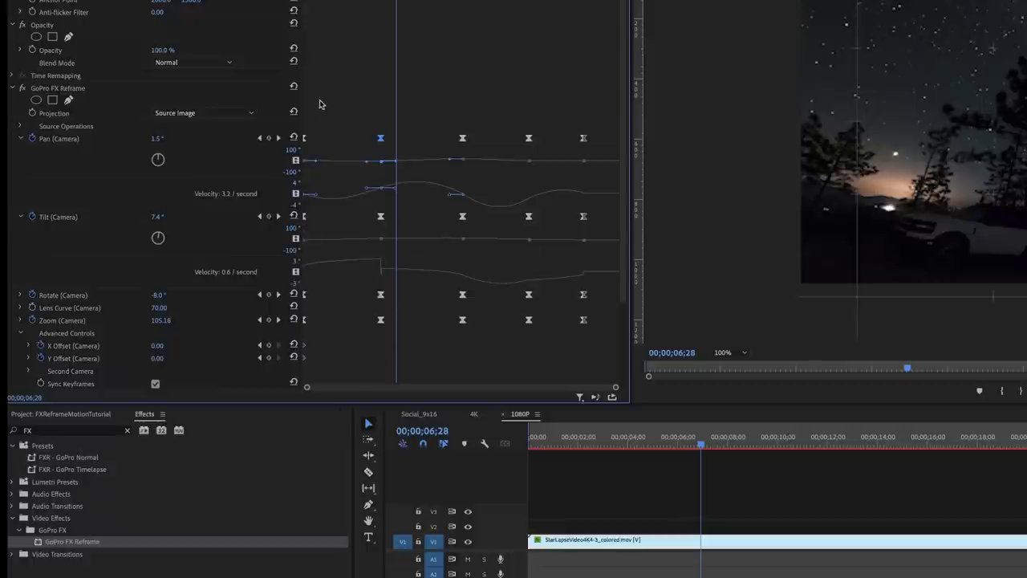
left_click_drag(323, 97, 624, 368)
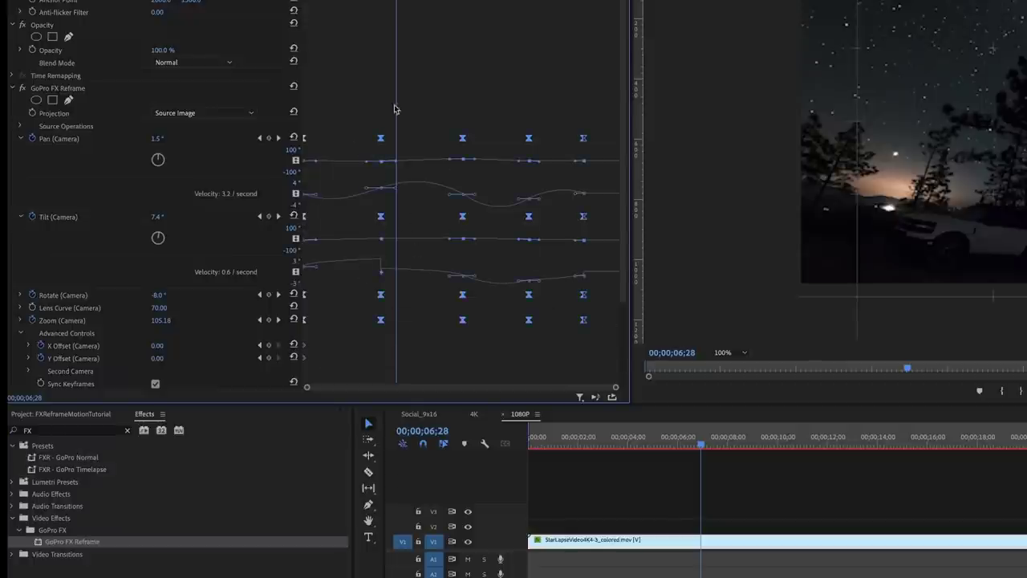
right_click(381, 322)
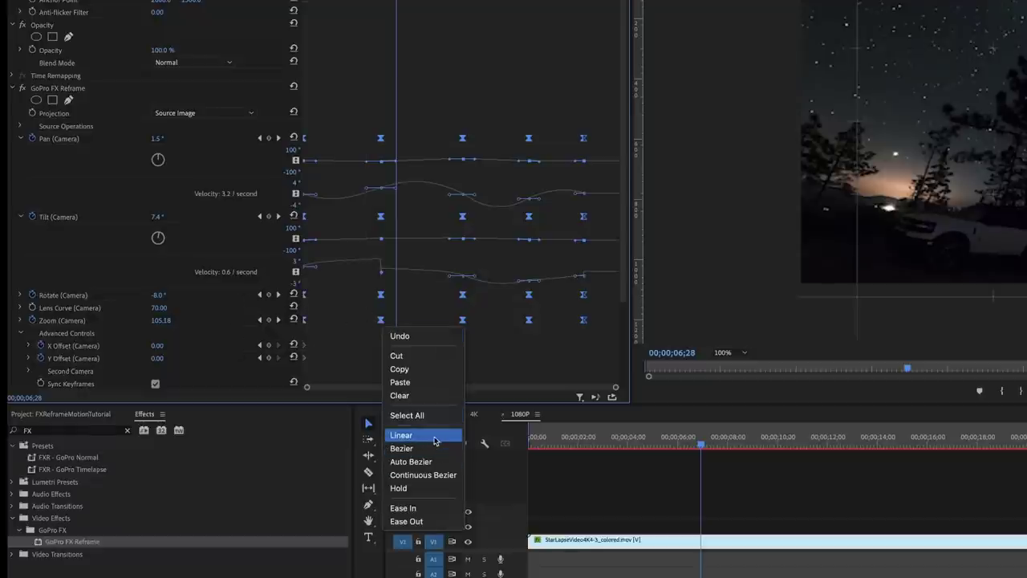
left_click(434, 435)
right_click(382, 323)
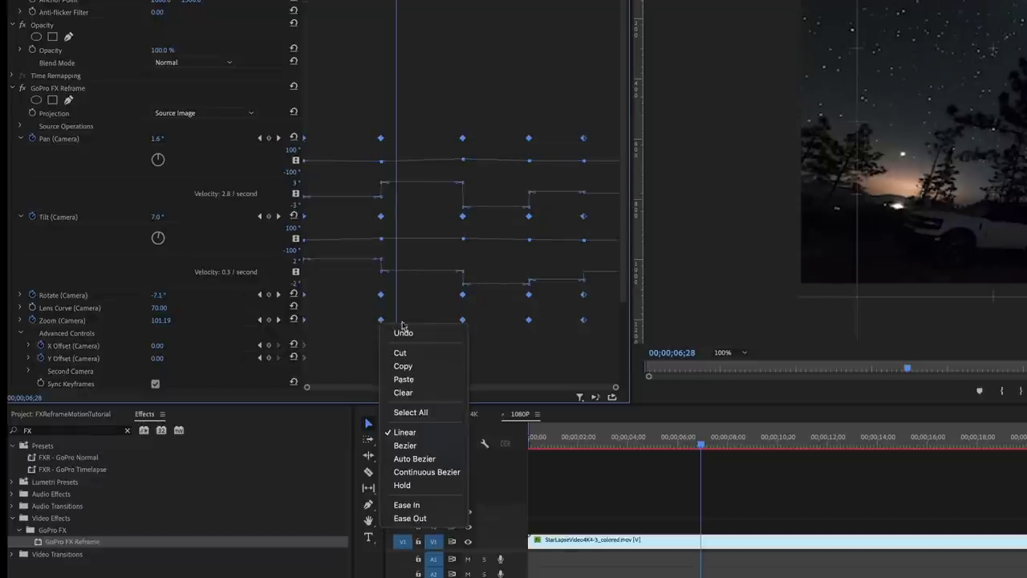
left_click(425, 472)
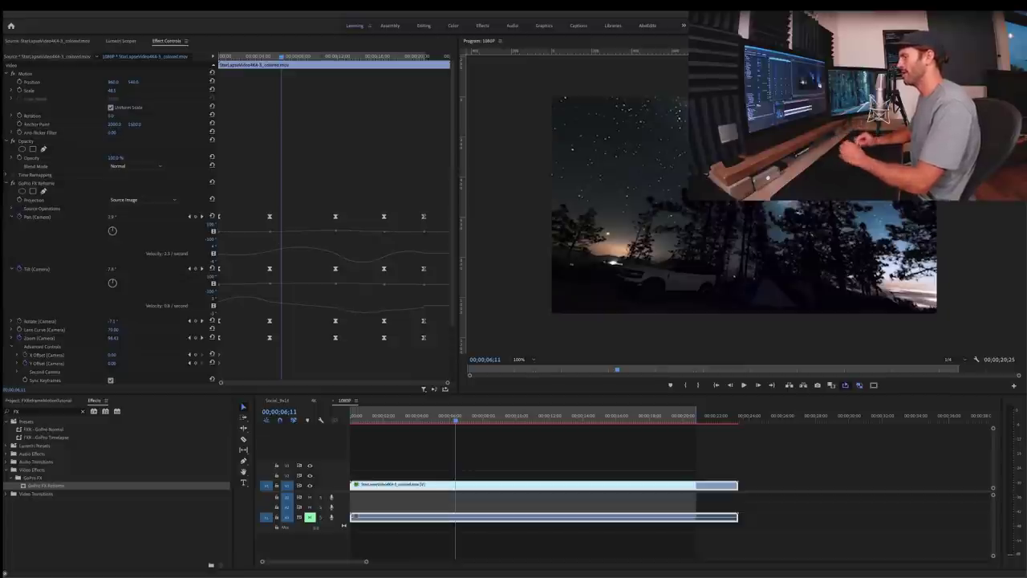
Preview the RAW_ProRes-444 landscape timelapse and place it at the start of the 1080P sequence, keeping the existing sequence settings
left_click(454, 173)
scroll(78, 299, "down", 3)
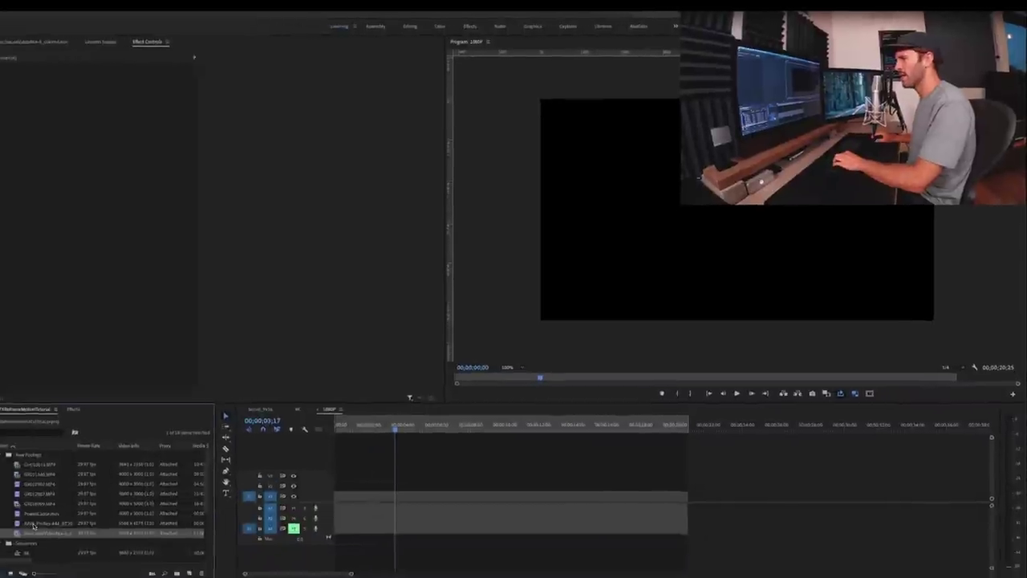
double_click(49, 512)
mouse_move(16, 367)
left_mouse_down()
mouse_move(5, 372)
mouse_move(356, 379)
mouse_move(9, 374)
left_mouse_up()
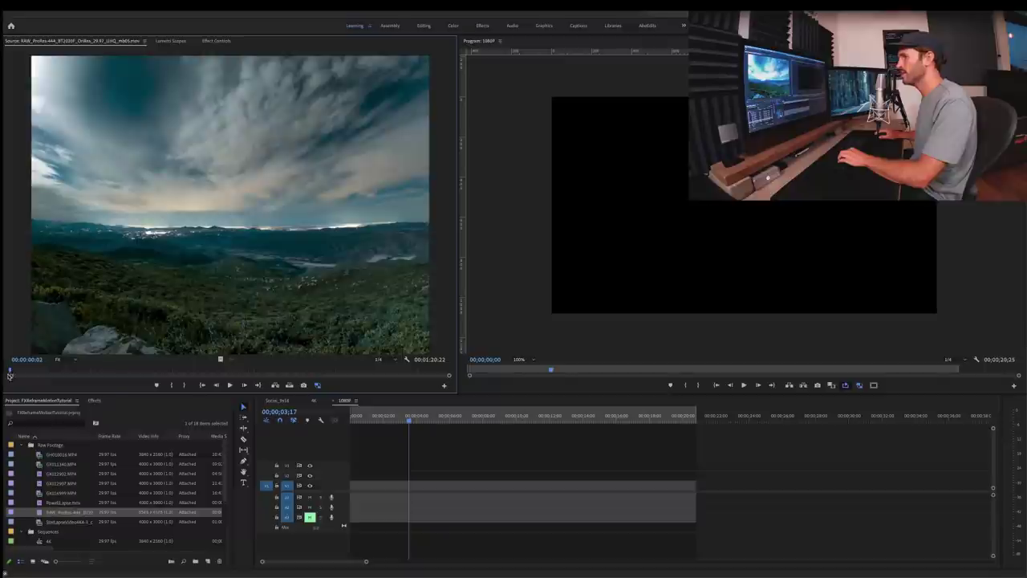
left_click_drag(252, 266, 350, 487)
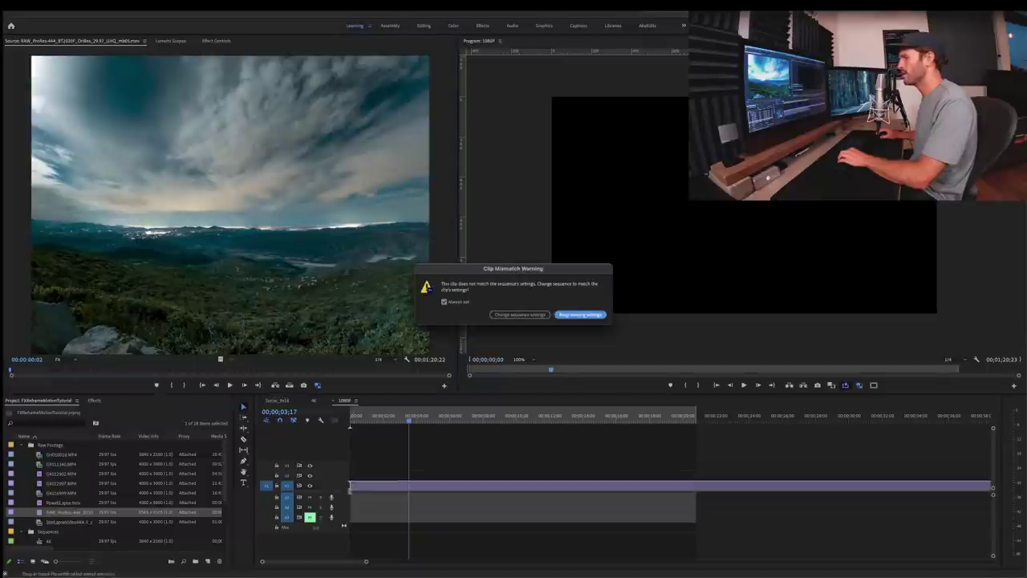
left_click(586, 315)
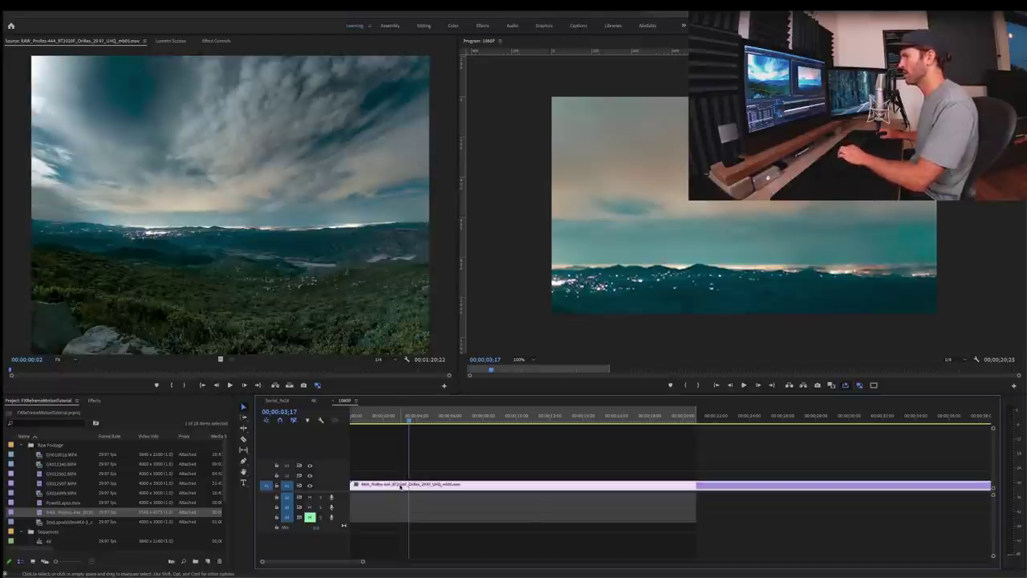
Nest the timelapse clip in a new sequence named Nested Timelapse
right_click(402, 485)
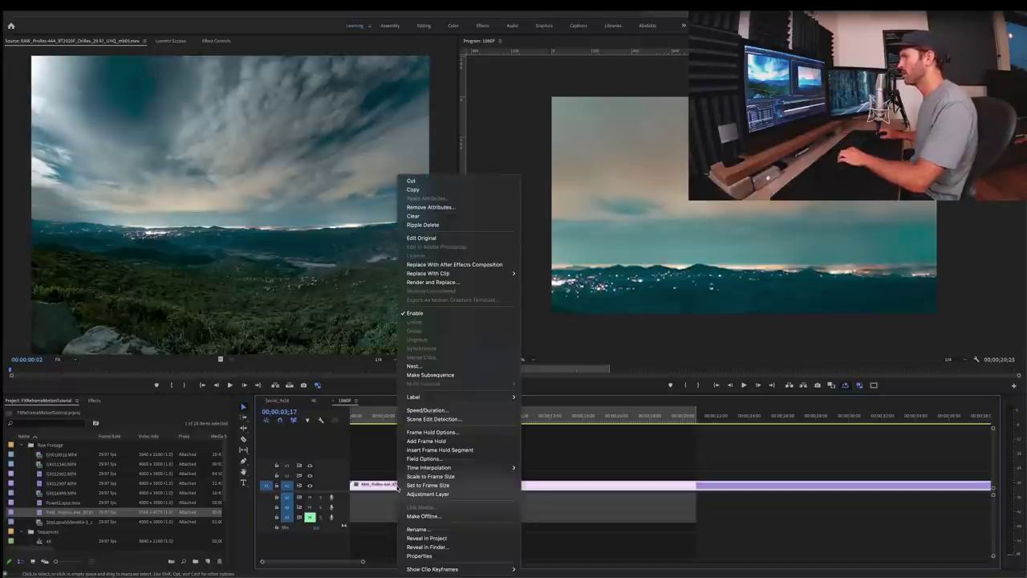
left_click(414, 366)
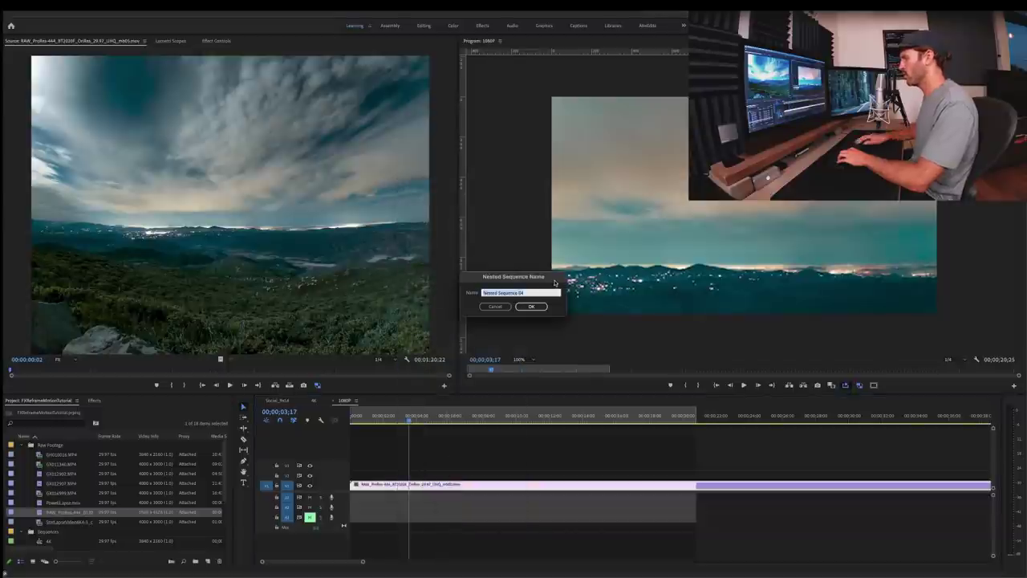
type("Nested Timeline")
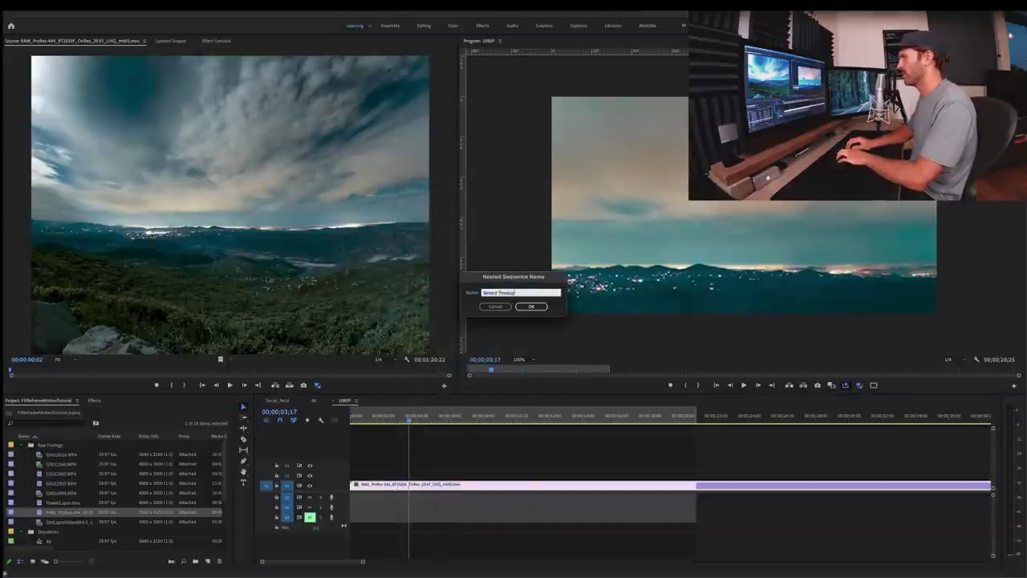
key("Return")
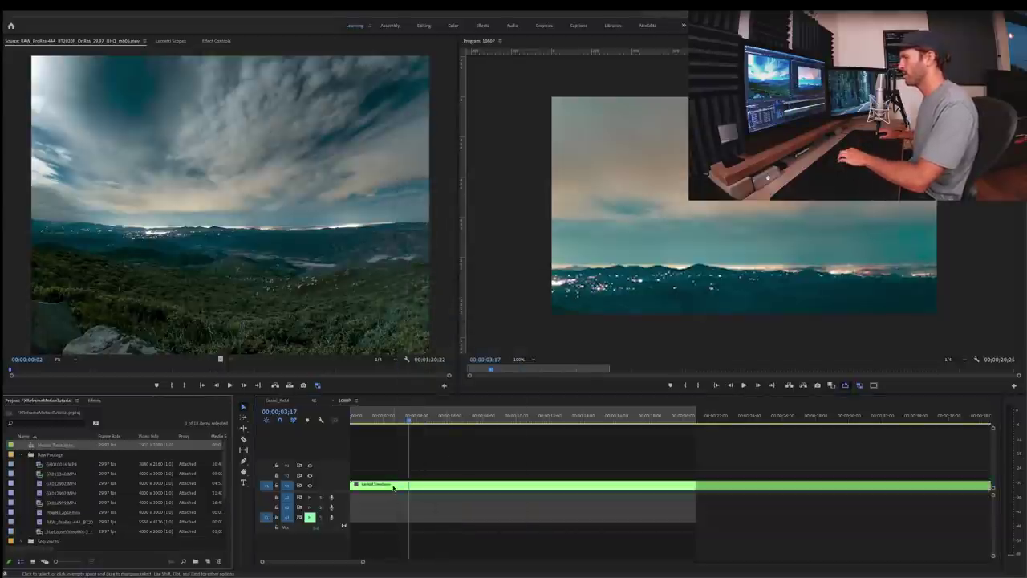
Open the Nested Timelapse sequence and set its frame size to 5568 by 4176 to match the source clip
double_click(393, 484)
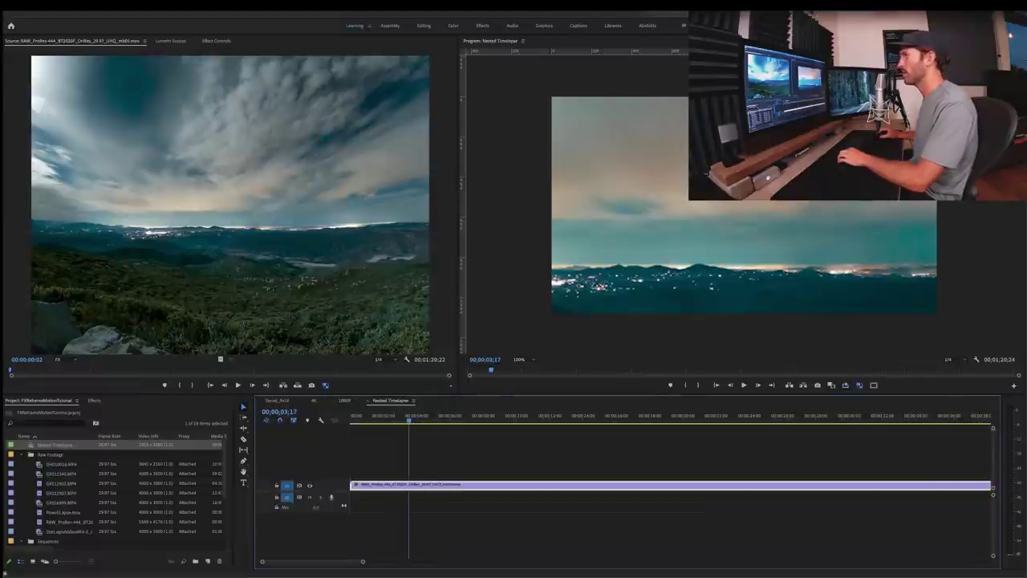
left_click(127, 12)
left_click(140, 17)
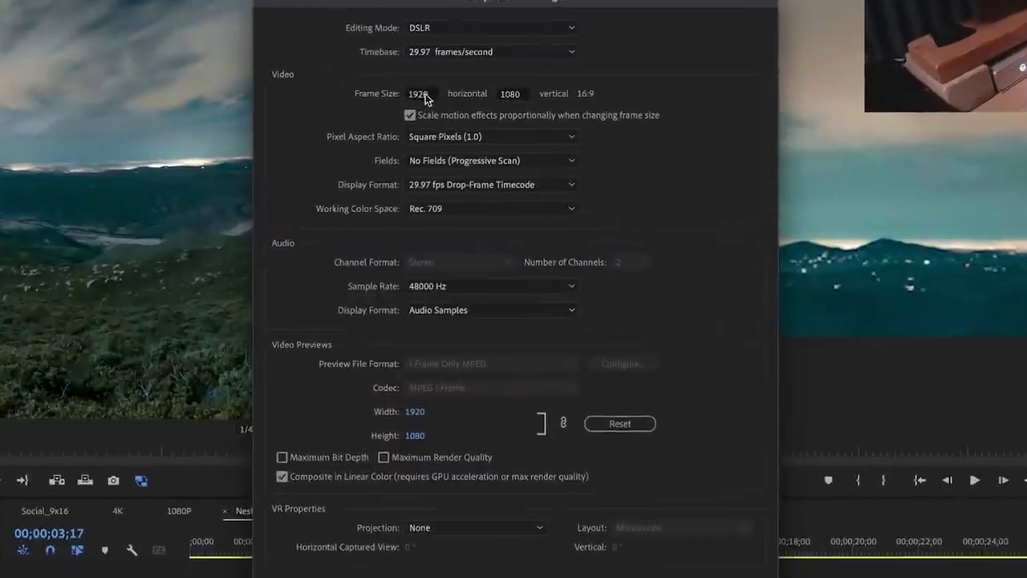
left_click(457, 174)
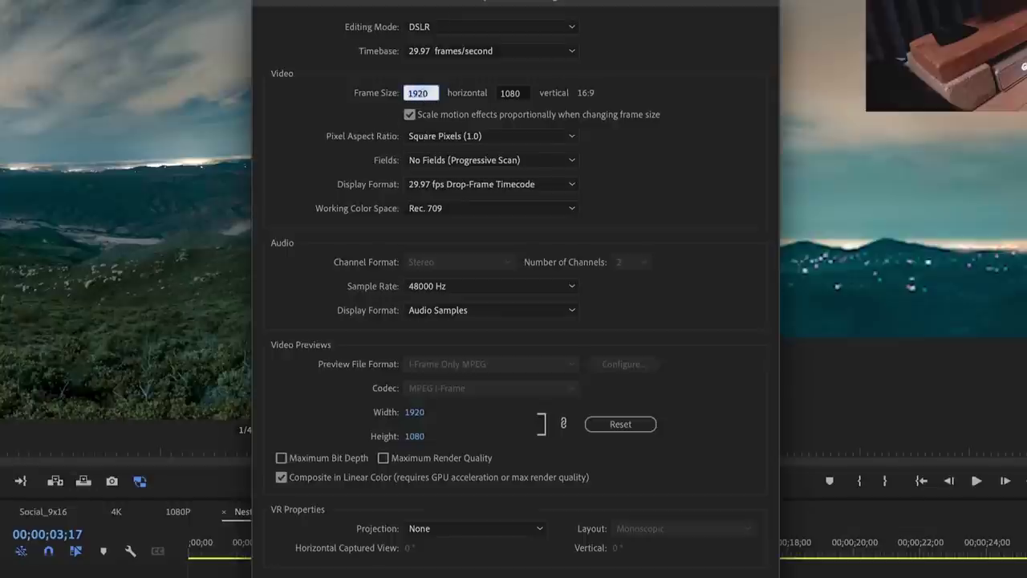
type("5568")
key("Tab")
type("4")
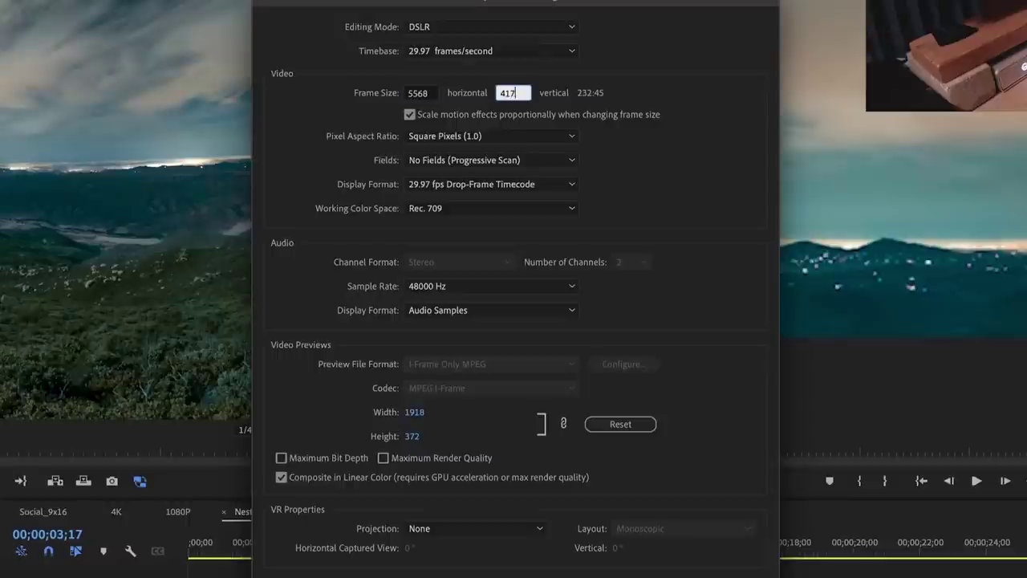
key("Return")
key("Return")
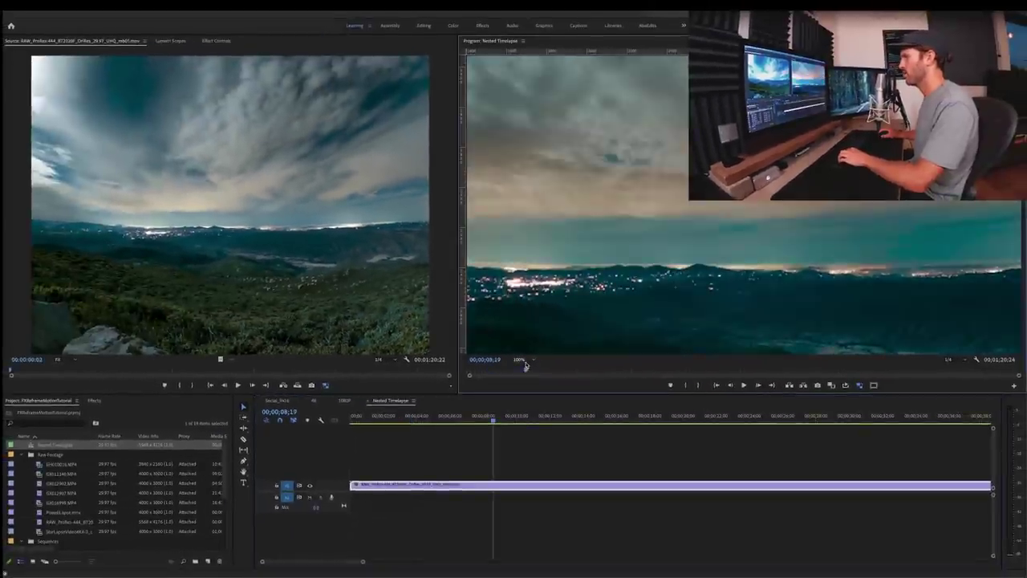
Fit the whole nested frame in the program view, scrub the footage and show the clip's motion settings
left_click(522, 360)
left_click(526, 370)
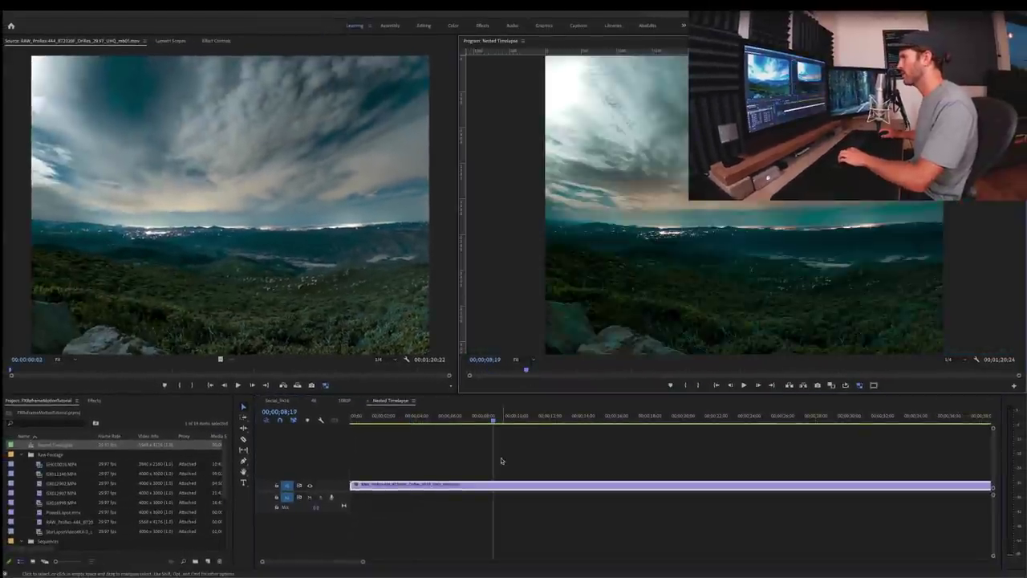
left_click(420, 417)
left_click(465, 416)
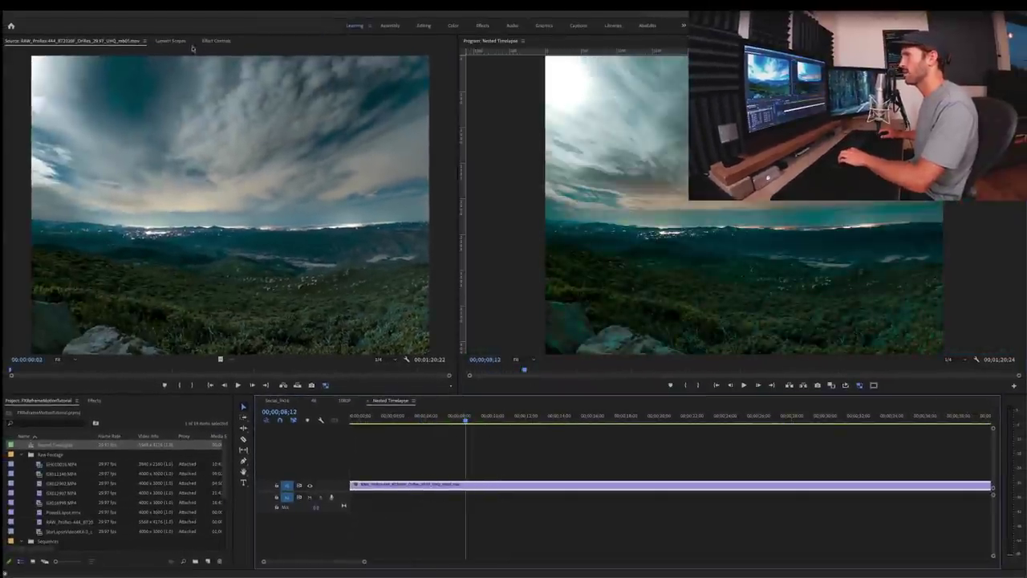
left_click(216, 40)
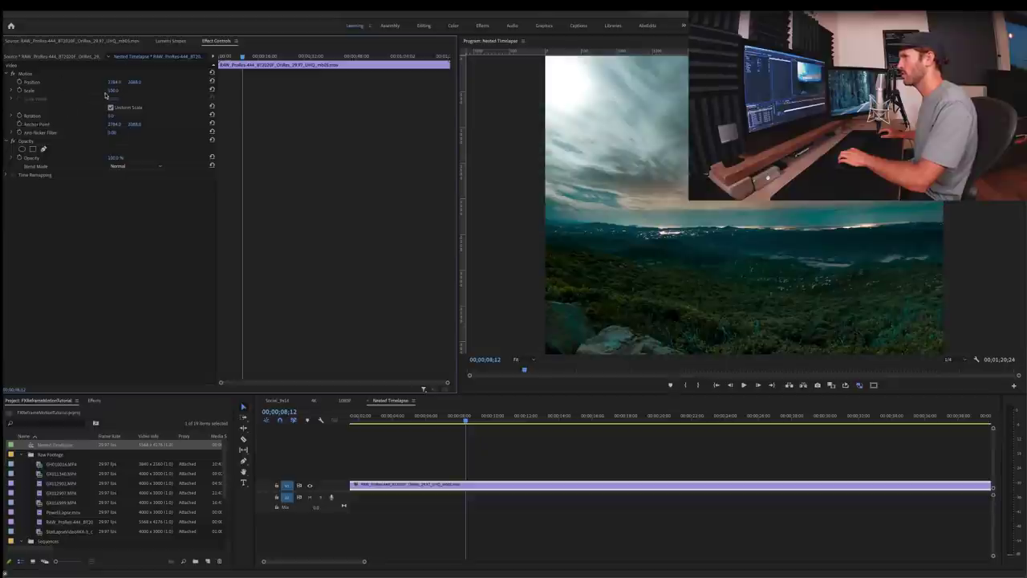
Speed up the clip inside the nested sequence to a duration of about 20 seconds and return to its start
left_click(468, 471)
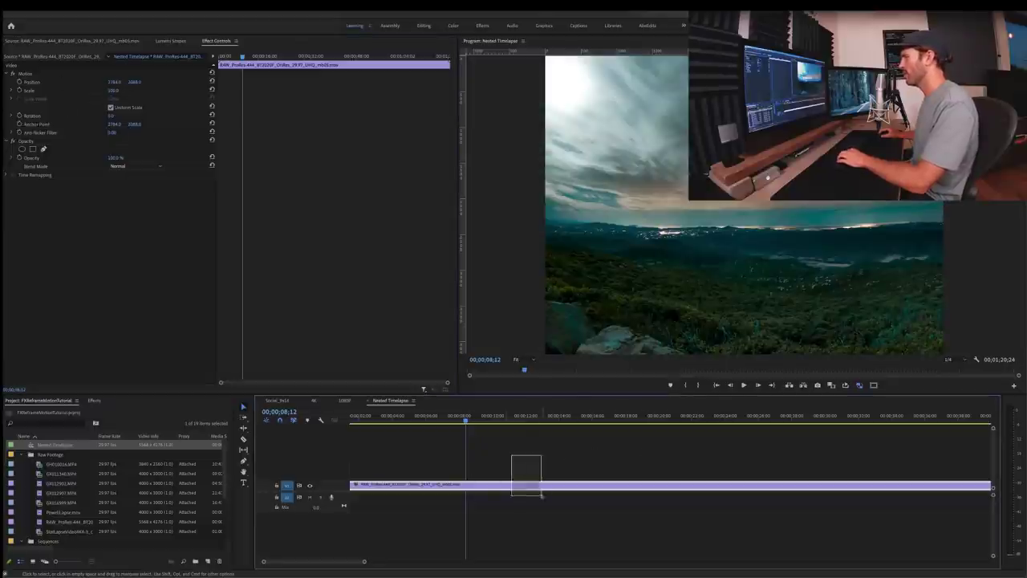
key("ctrl+r")
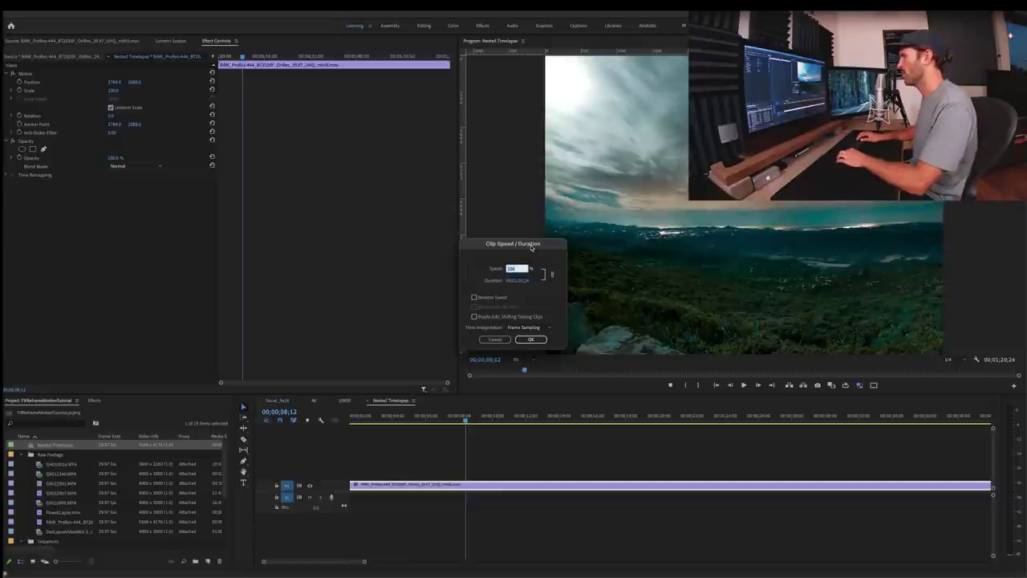
key("Return")
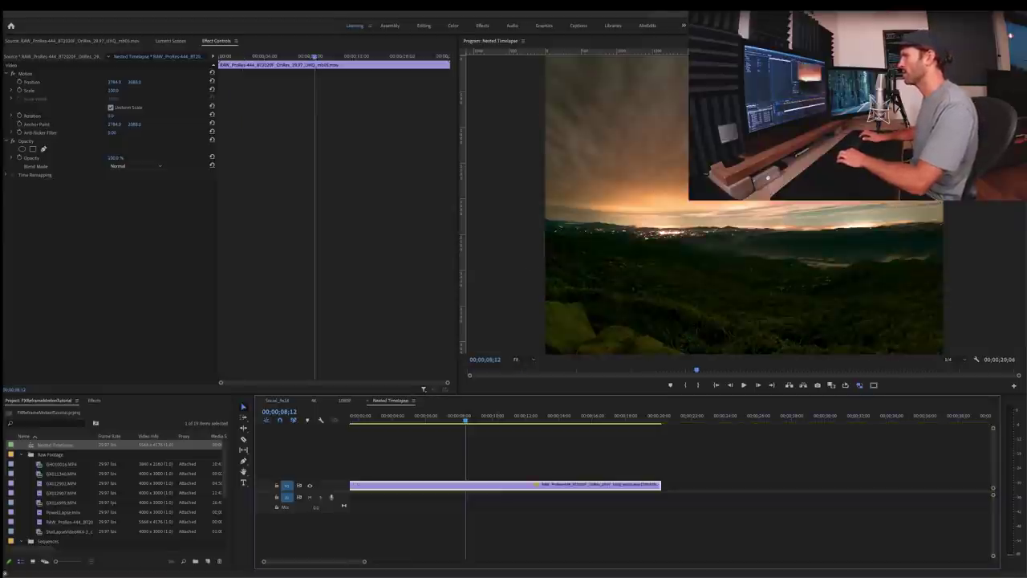
left_click_drag(446, 421, 307, 433)
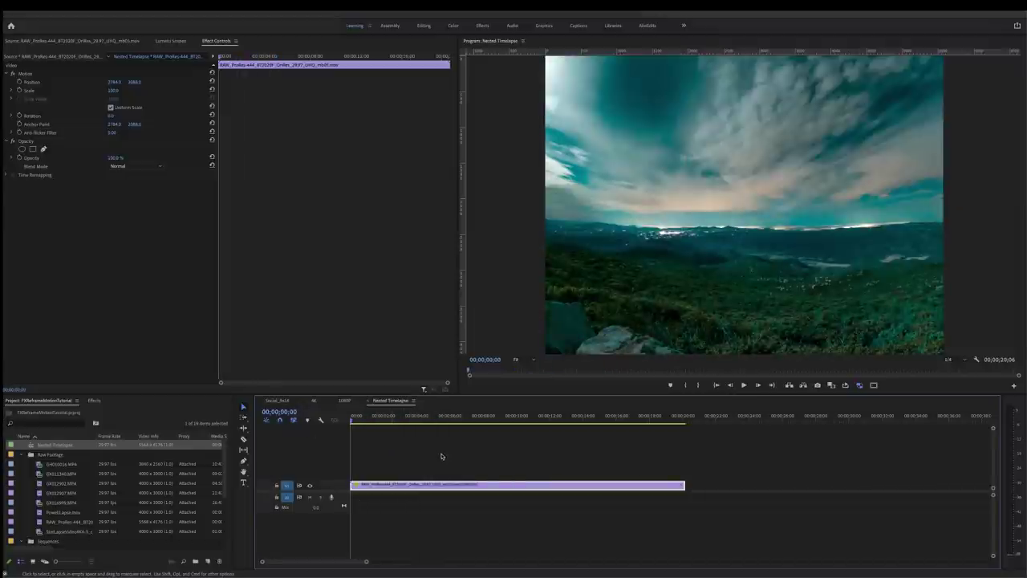
In the 1080P sequence, scale the nested timelapse to about 35% and apply the FXR - GoPro Timelapse preset
left_click(343, 400)
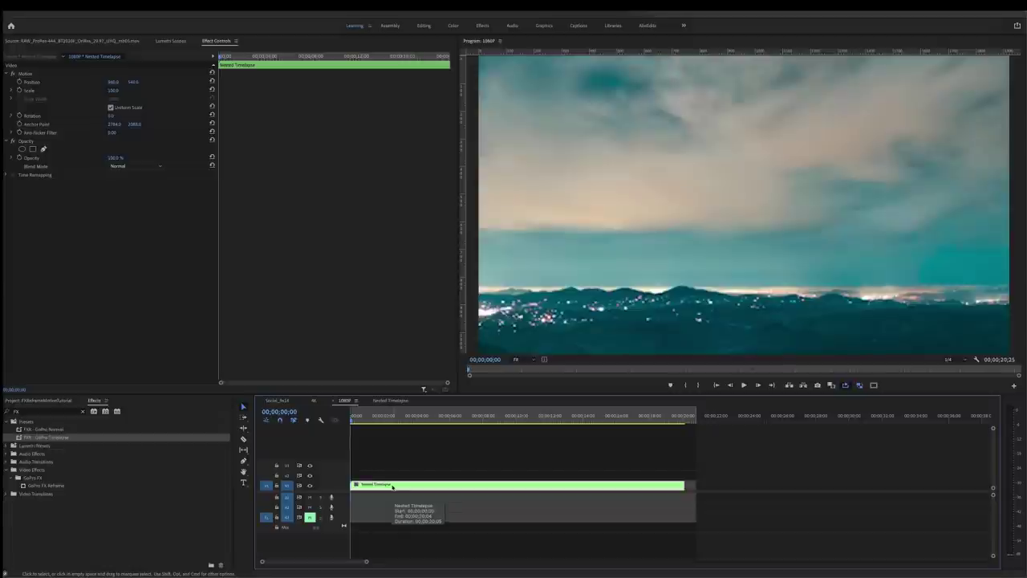
mouse_move(112, 92)
left_mouse_down()
mouse_move(56, 91)
mouse_move(125, 94)
left_mouse_up()
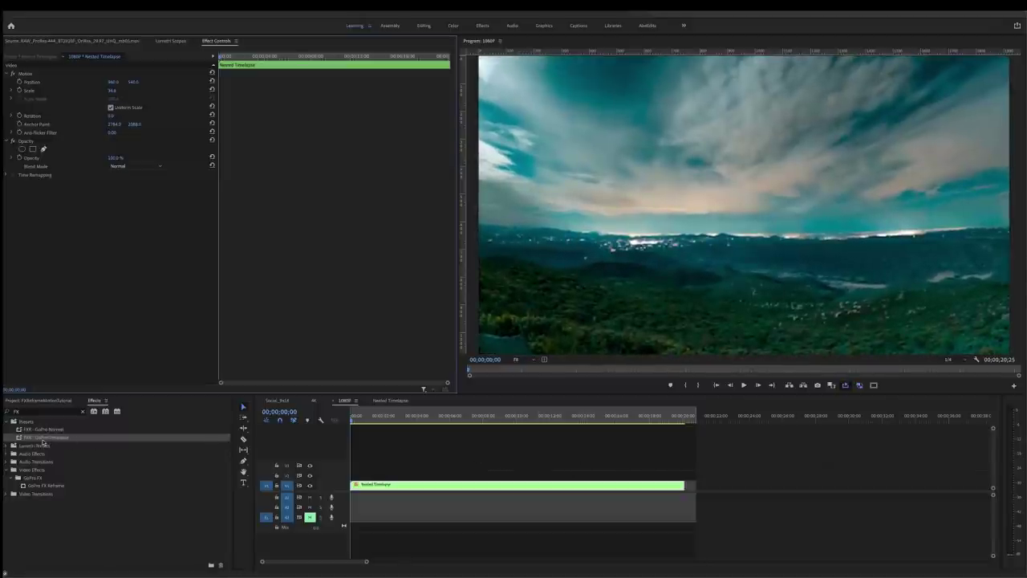
left_click_drag(40, 439, 390, 485)
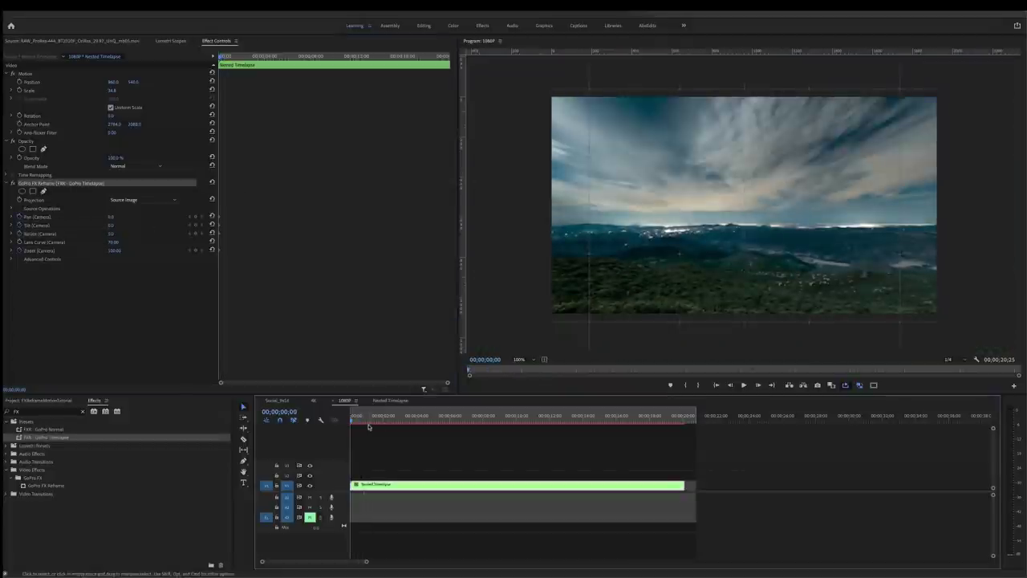
Keyframe a camera tilt at 00;00;06;07 that places the horizon higher in the frame, then continue reframing further along the clip
key("space")
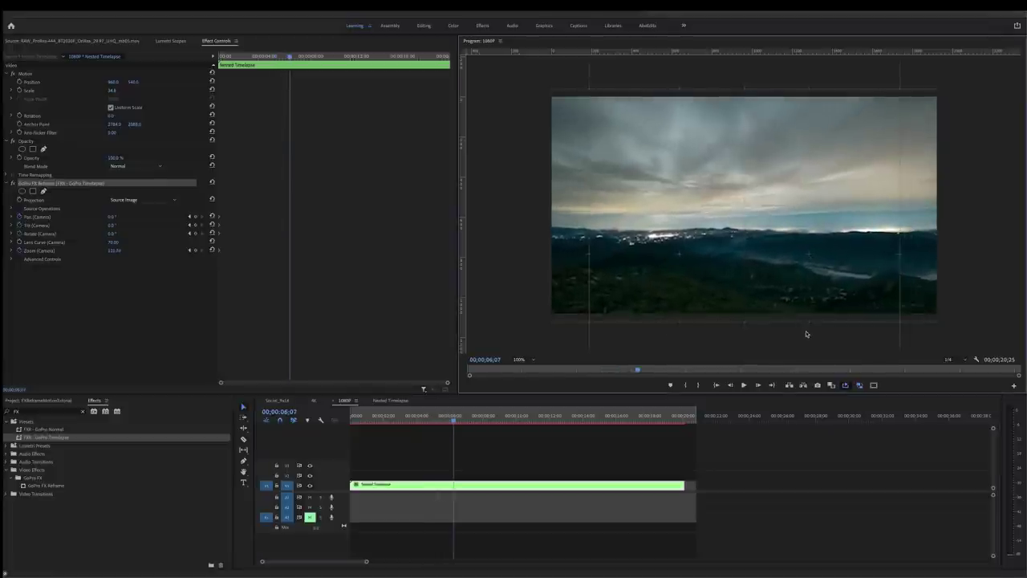
left_click_drag(806, 239, 804, 215)
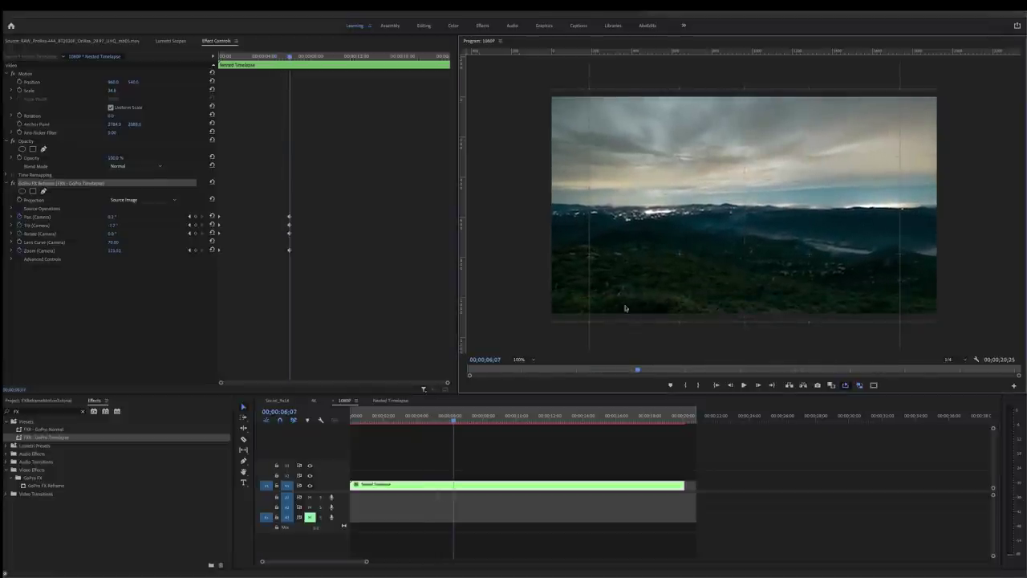
left_click_drag(296, 59, 341, 59)
left_click(773, 236)
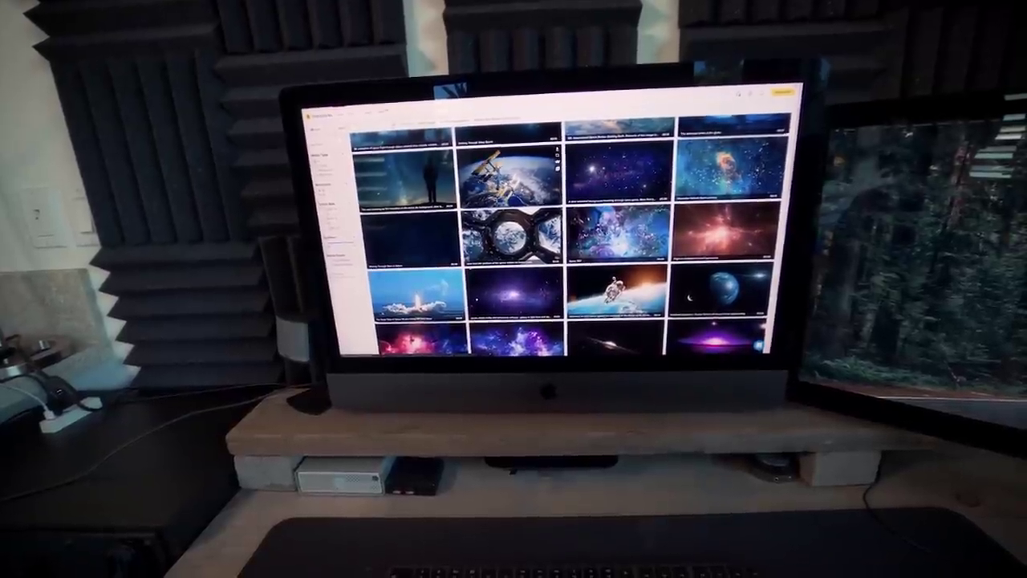
left_click(509, 176)
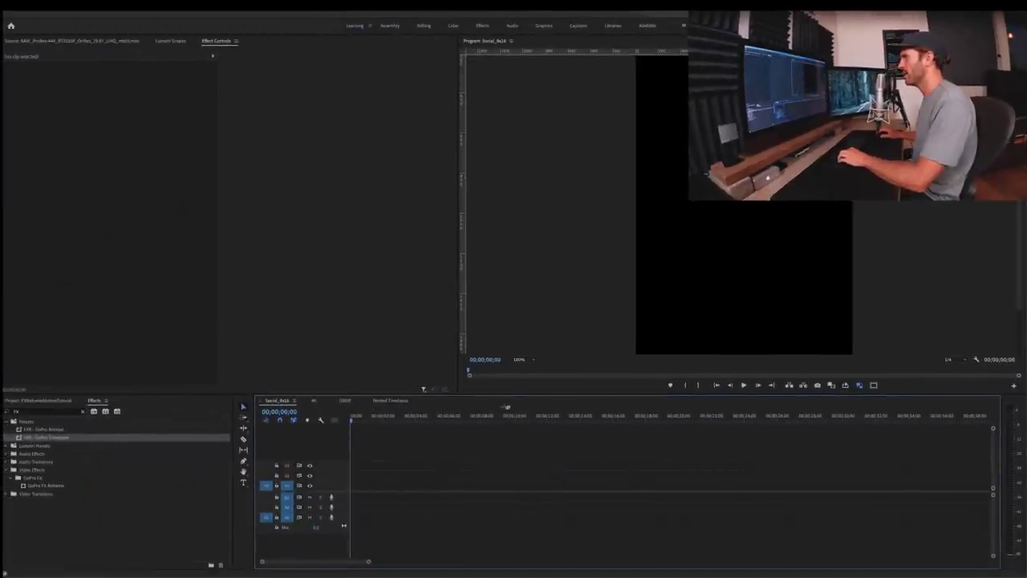
Set the program view zoom to 75% and place Nested Timelapse at the start of the Social_9x16 sequence, keeping the existing sequence settings
left_click(520, 360)
left_click(529, 406)
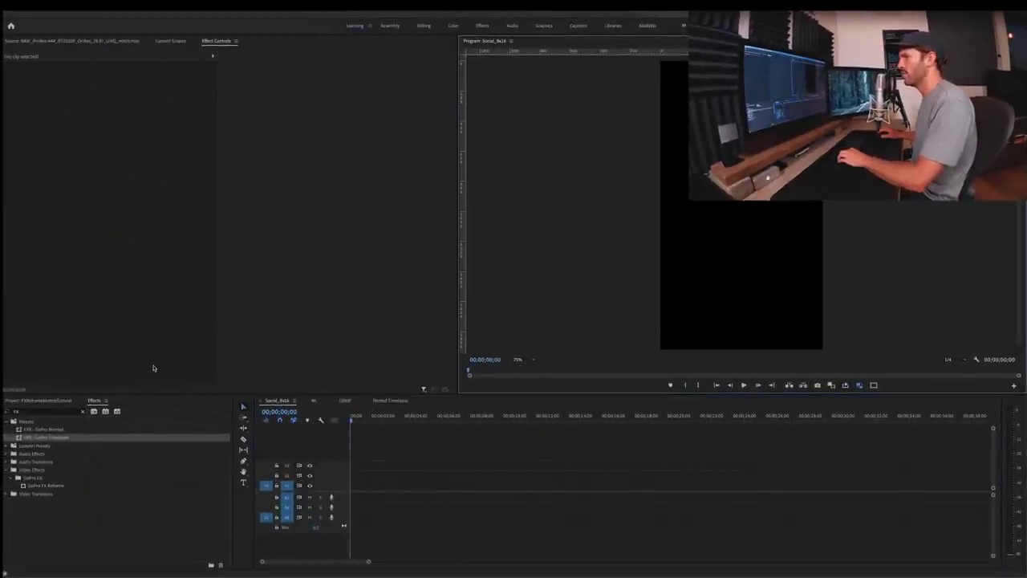
left_click(24, 400)
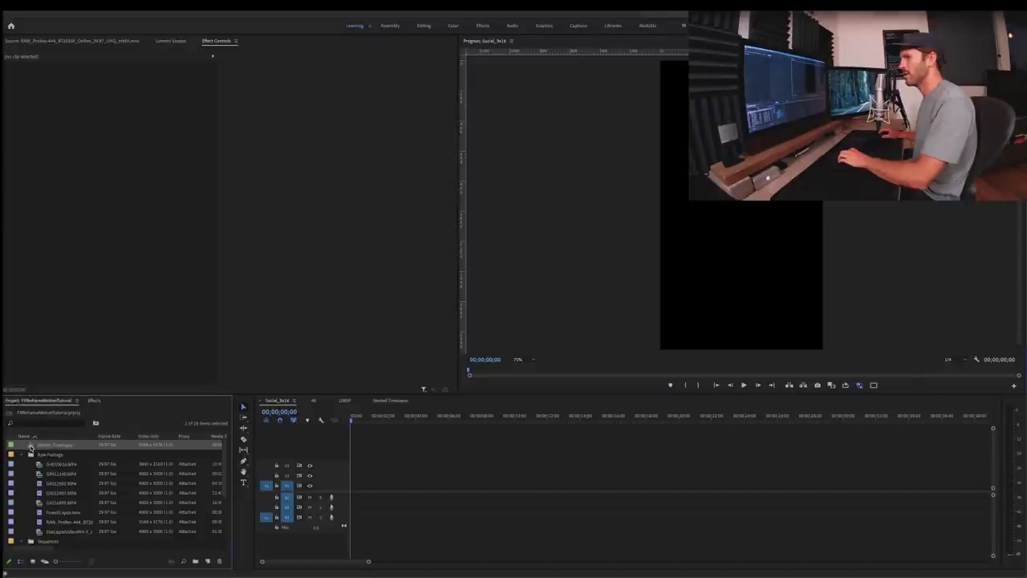
left_click_drag(383, 478, 347, 493)
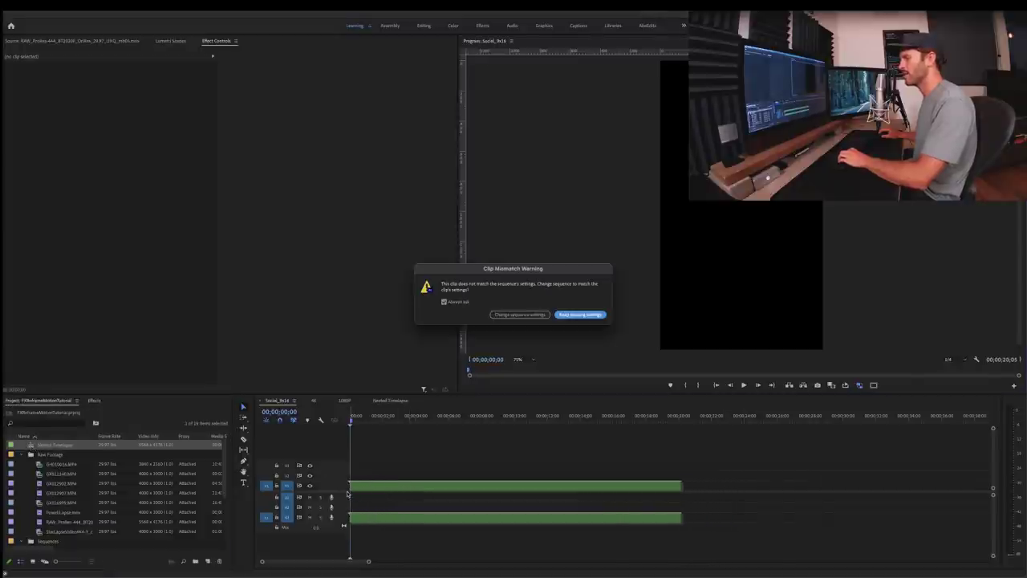
left_click(589, 314)
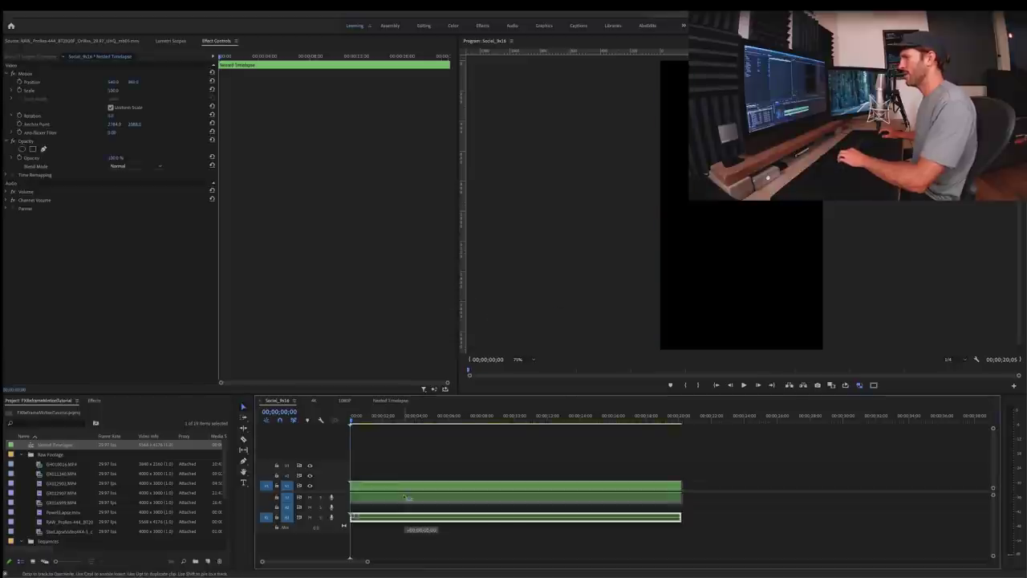
Scale the nested timelapse to about 46% so it fills the vertical frame, and apply the FXR - GoPro Timelapse preset
left_click_drag(115, 92, 63, 94)
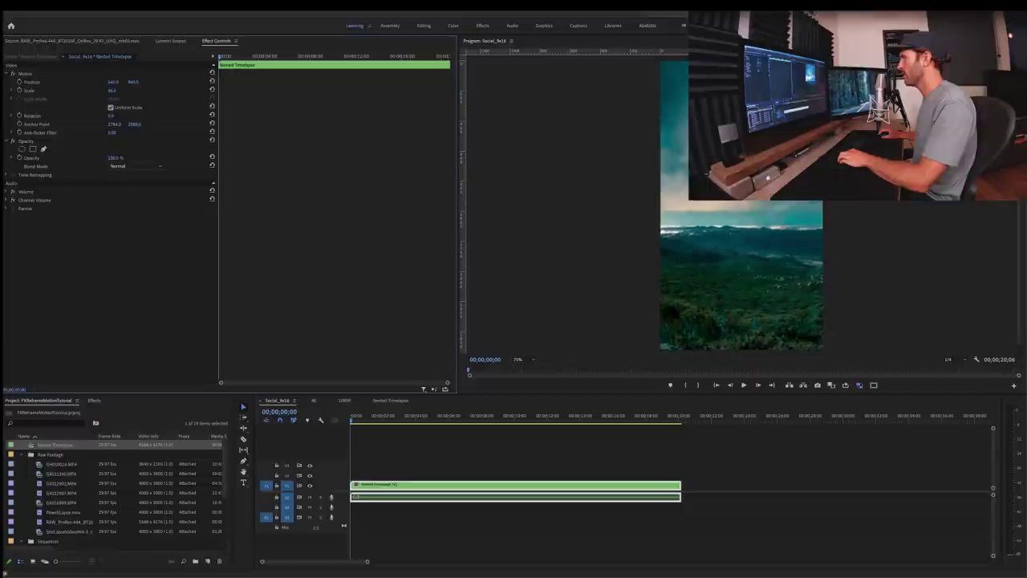
left_click(93, 400)
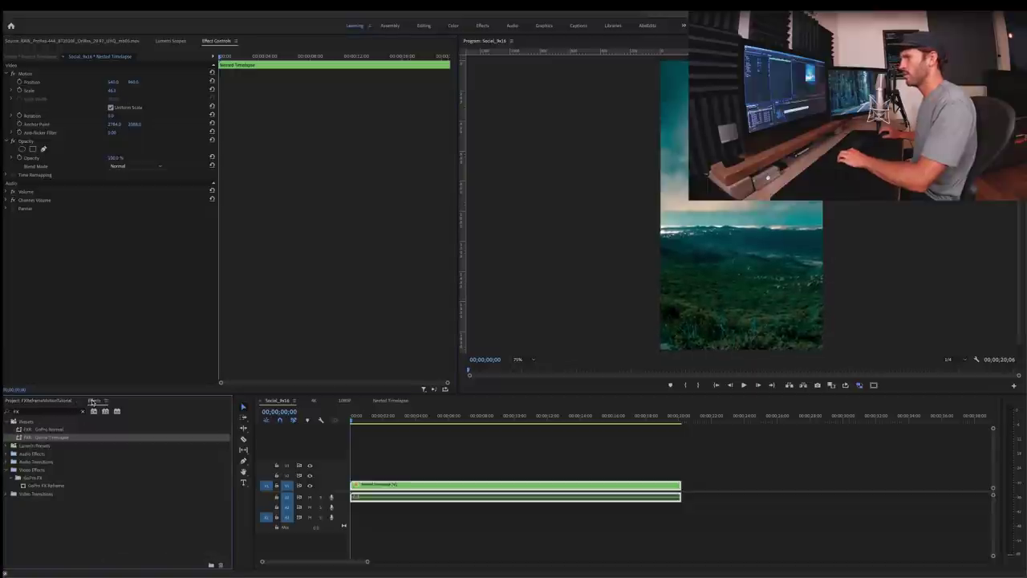
left_click_drag(42, 439, 427, 485)
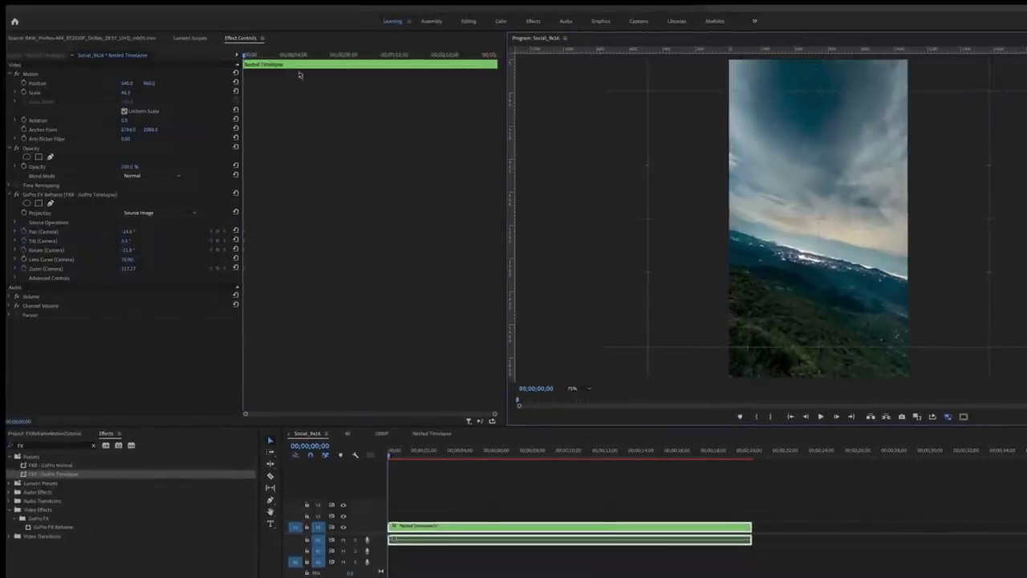
Keyframe a new camera angle at 00;00;12;14 with the horizon slanting the opposite way and more sky in the frame
left_click_drag(299, 75, 399, 81)
left_click_drag(999, 245, 681, 151)
left_click_drag(879, 257, 725, 86)
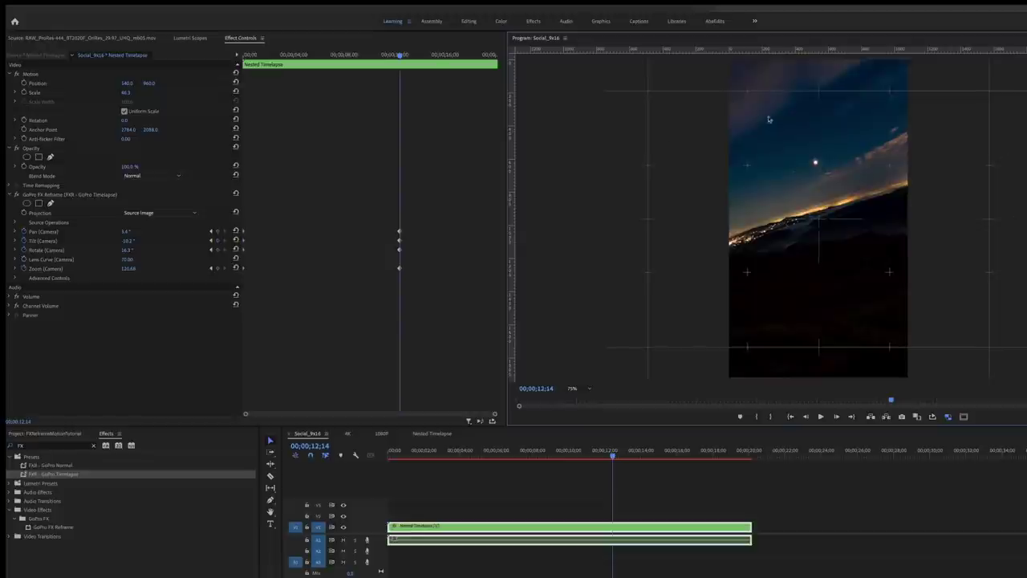
Keyframe a zoomed-in camera angle shortly after the second one and a wide, level view near the clip's end at 00;00;19;11
left_click_drag(398, 56, 427, 87)
left_click_drag(818, 321, 1003, 233)
left_click_drag(445, 55, 487, 56)
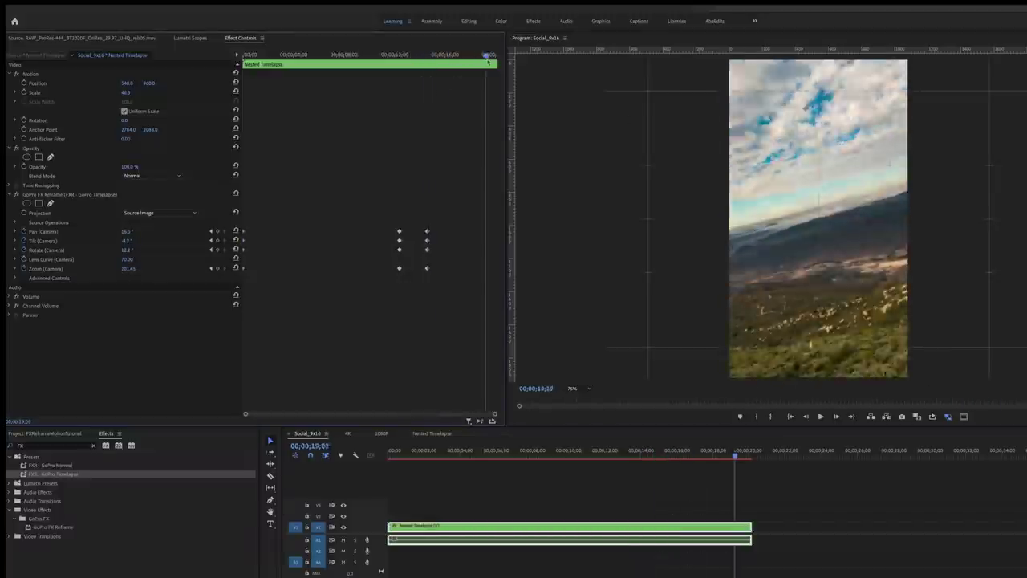
mouse_move(1007, 238)
left_mouse_down()
mouse_move(899, 289)
mouse_move(891, 281)
mouse_move(967, 245)
mouse_move(842, 377)
mouse_move(824, 378)
mouse_move(816, 273)
mouse_move(997, 224)
left_mouse_up()
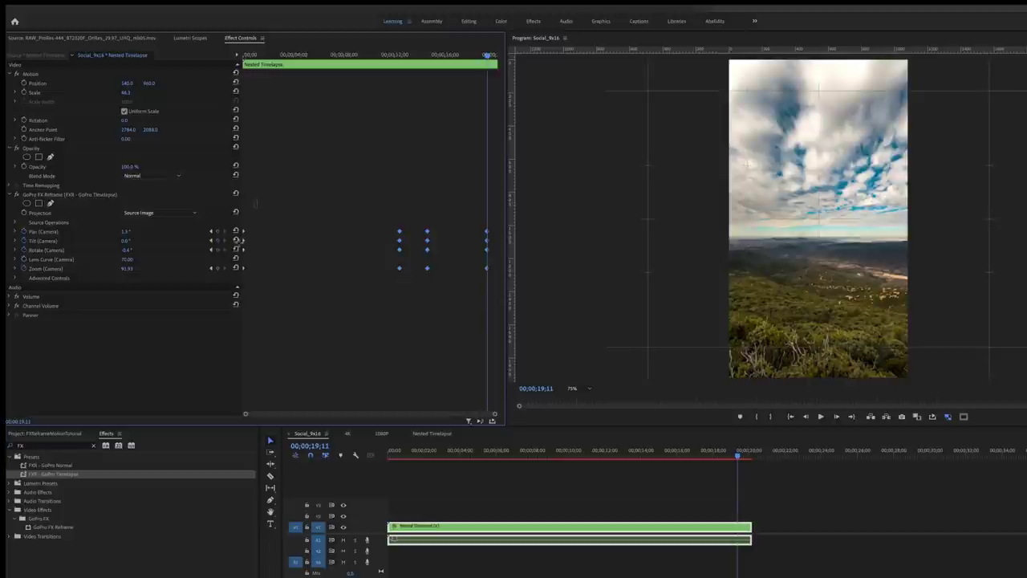
Smooth the interpolation of all camera keyframes on the nested timelapse and play the reframed clip from near its start
right_click(399, 268)
left_click(263, 54)
key("space")
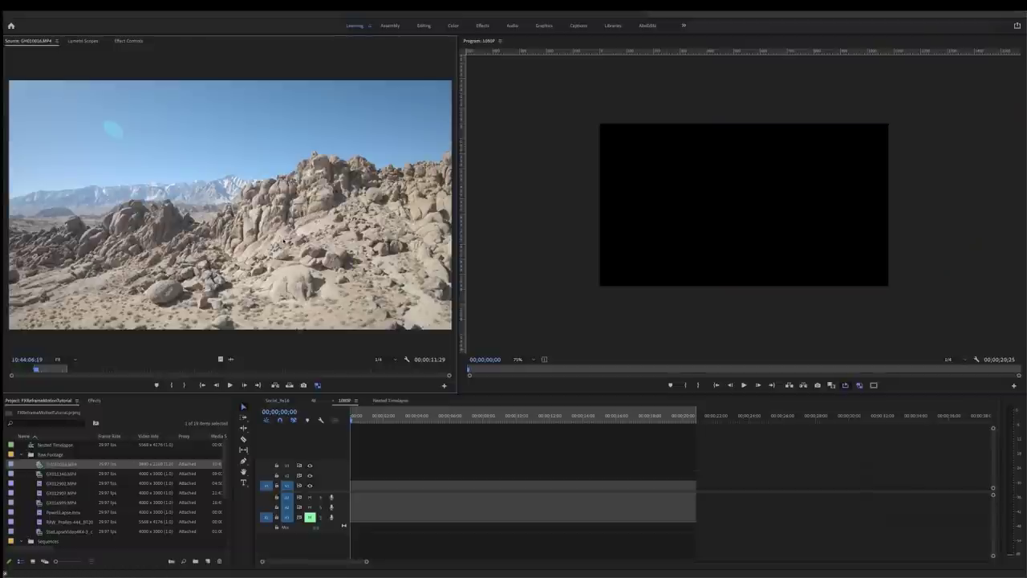
Preview the rocky desert clip and the road clip in the source view
key("space")
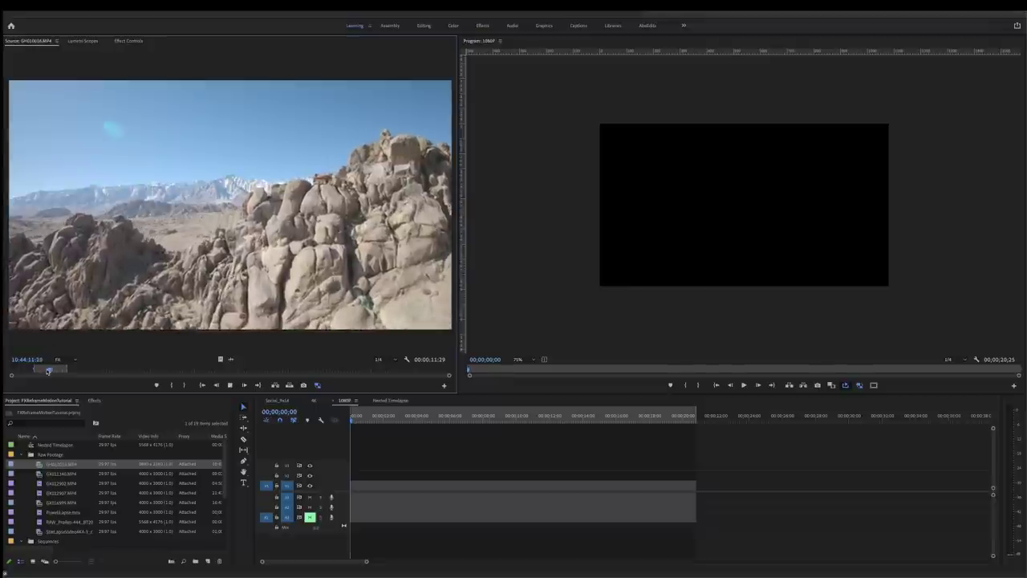
key("space")
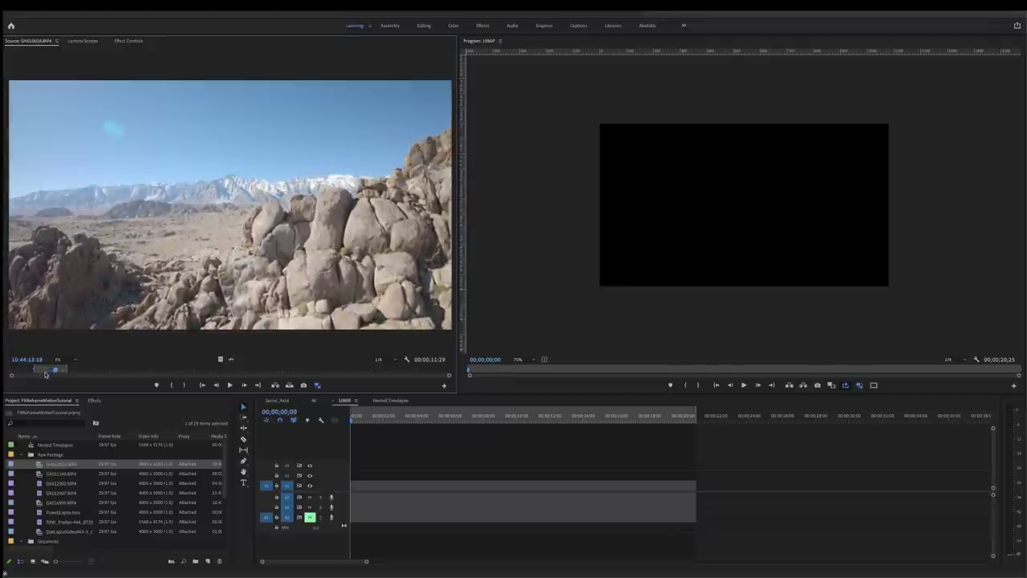
double_click(56, 504)
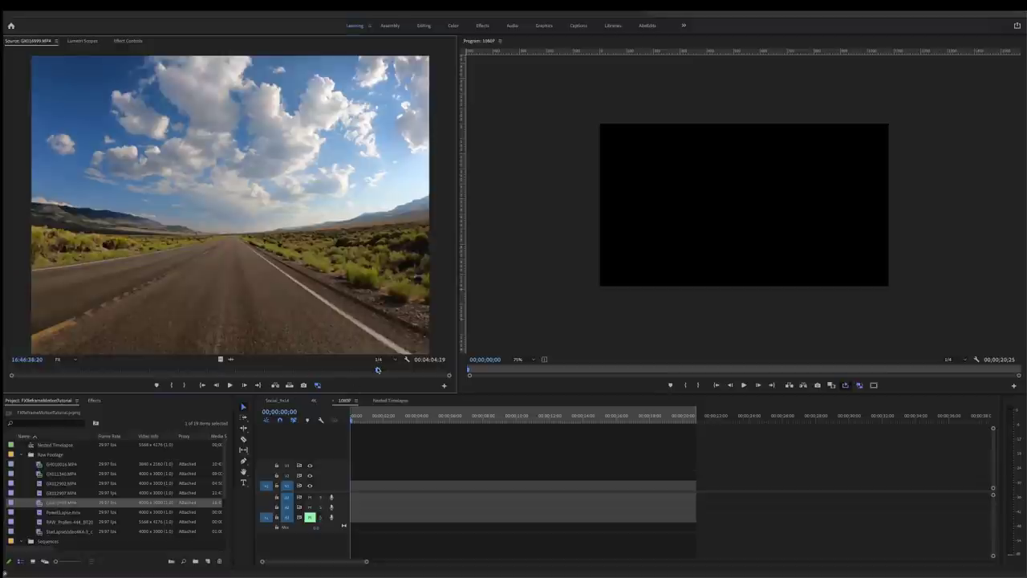
key("space")
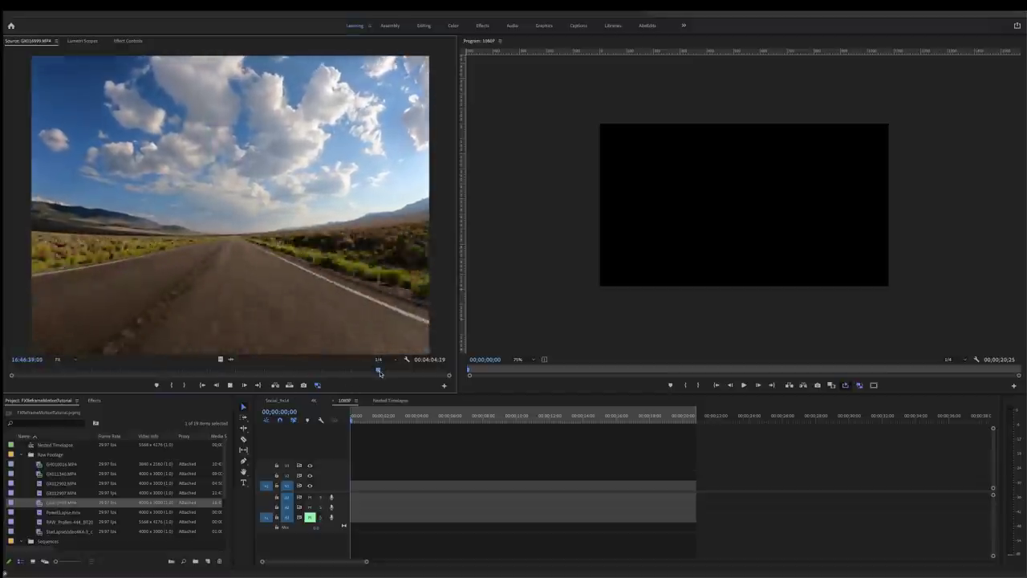
key("space")
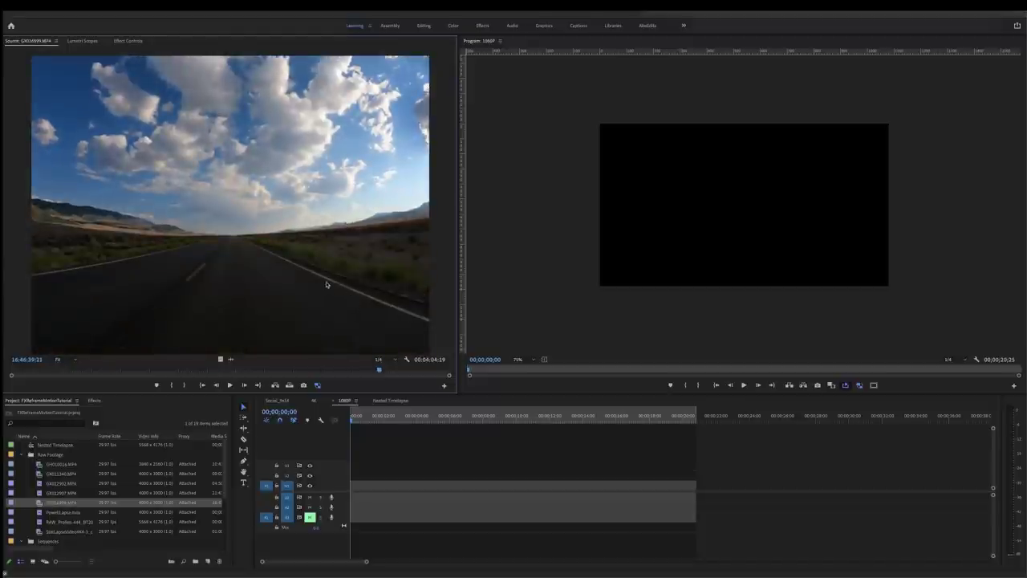
Place the desert clip GH010016.MP4 at the start of the 1080P sequence, keeping the existing sequence settings
double_click(58, 465)
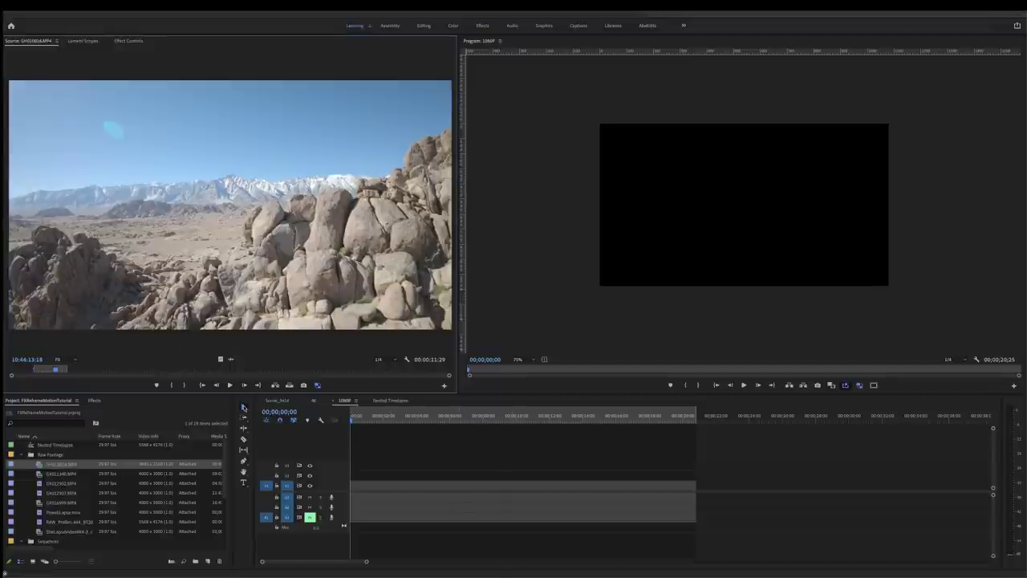
left_click_drag(371, 370, 350, 485)
left_click(563, 315)
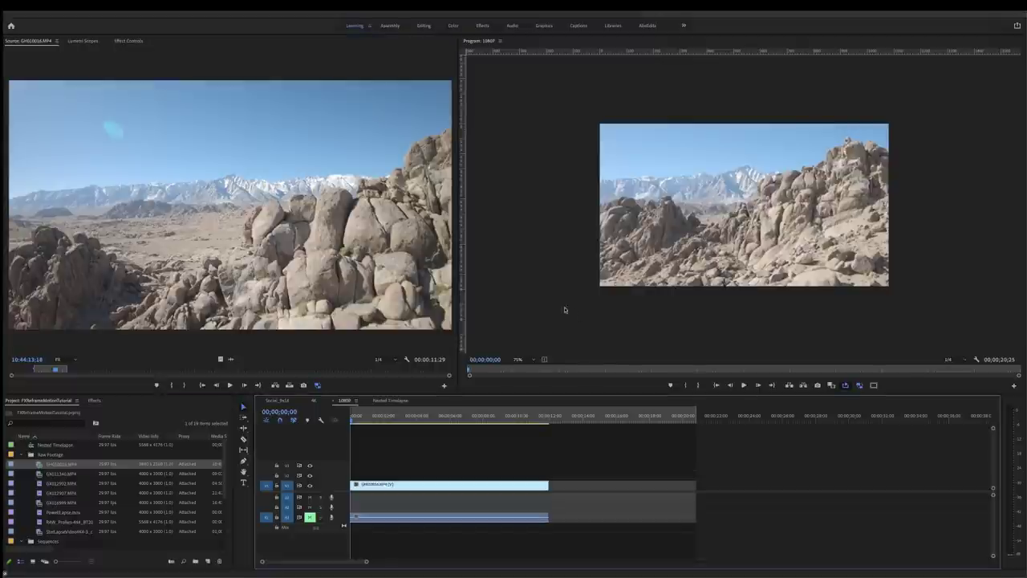
Scale the desert clip to about 50% and apply the FXR - GoPro Timelapse preset to it
left_click(447, 487)
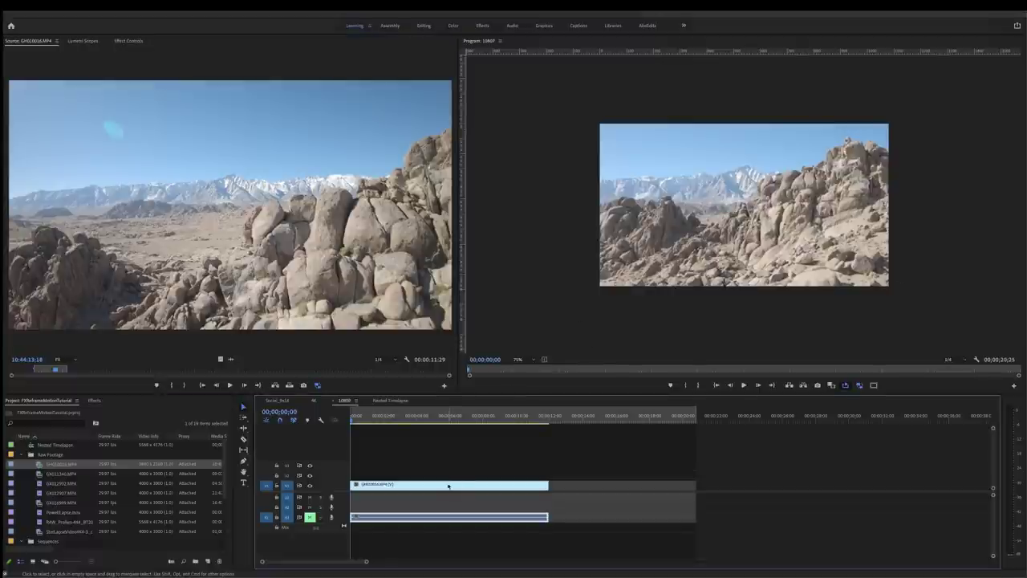
left_click(130, 41)
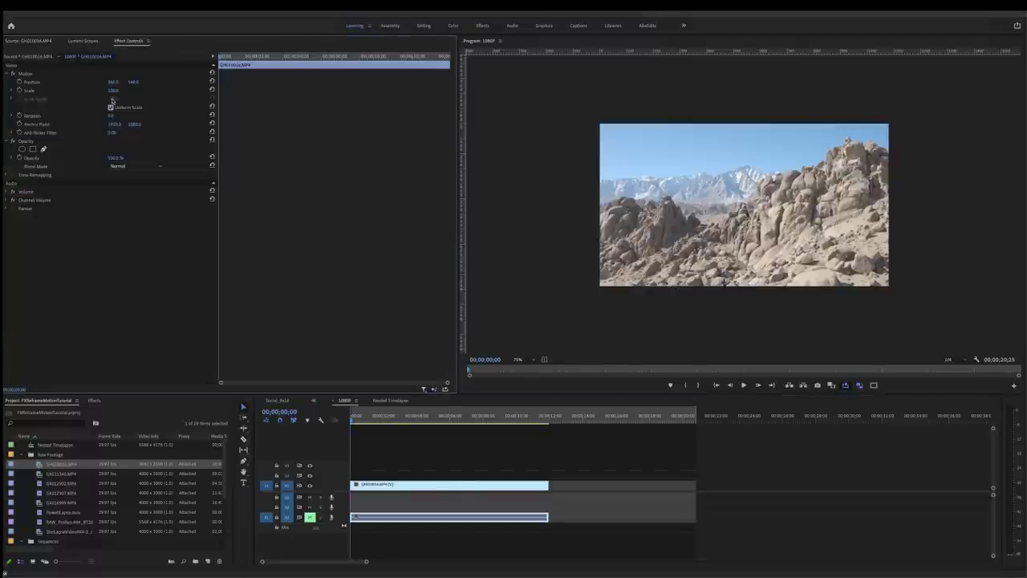
mouse_move(113, 90)
left_mouse_down()
mouse_move(71, 90)
mouse_move(129, 92)
left_mouse_up()
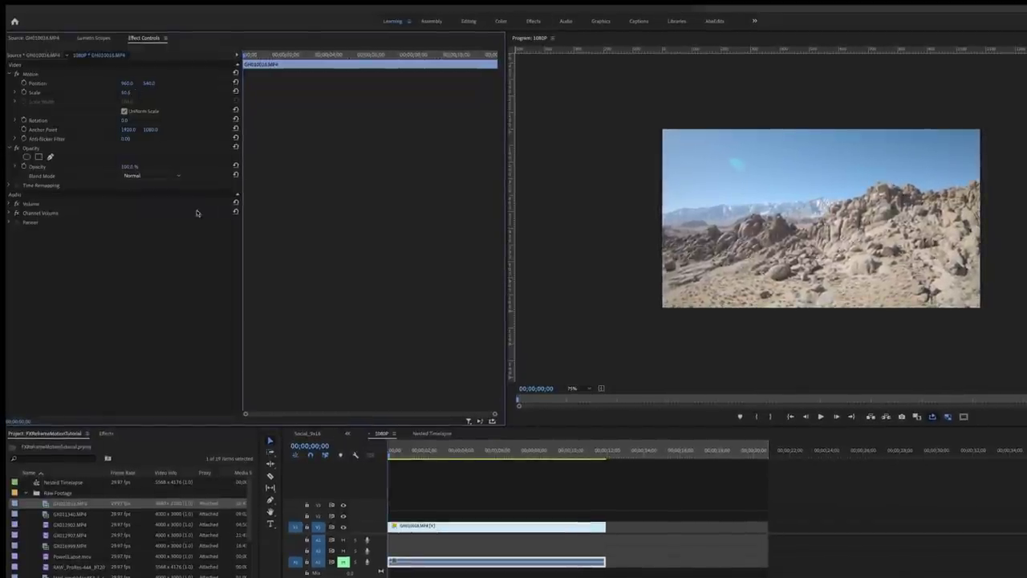
left_click(106, 433)
left_click_drag(51, 475, 369, 491)
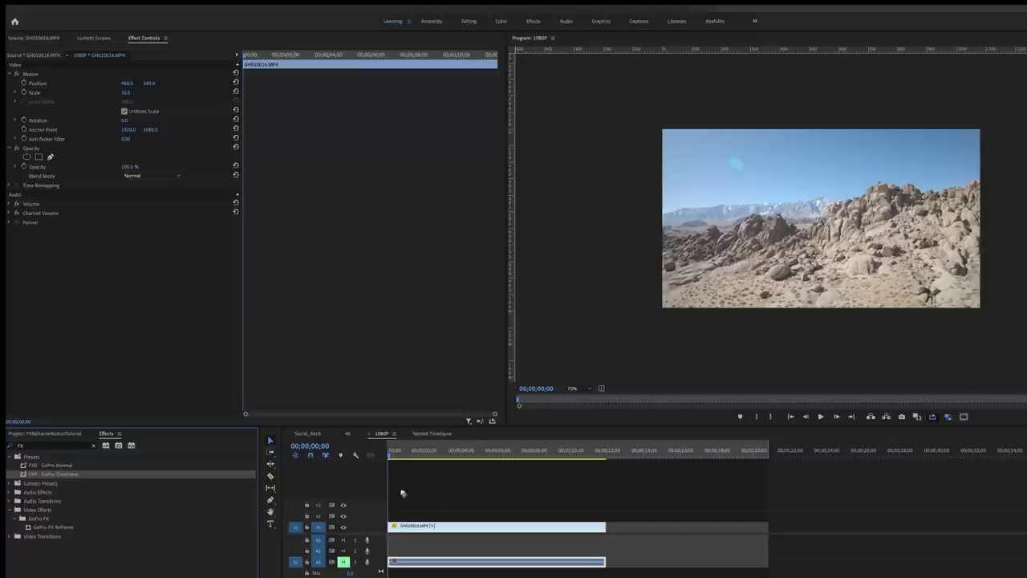
left_click_drag(454, 500, 433, 526)
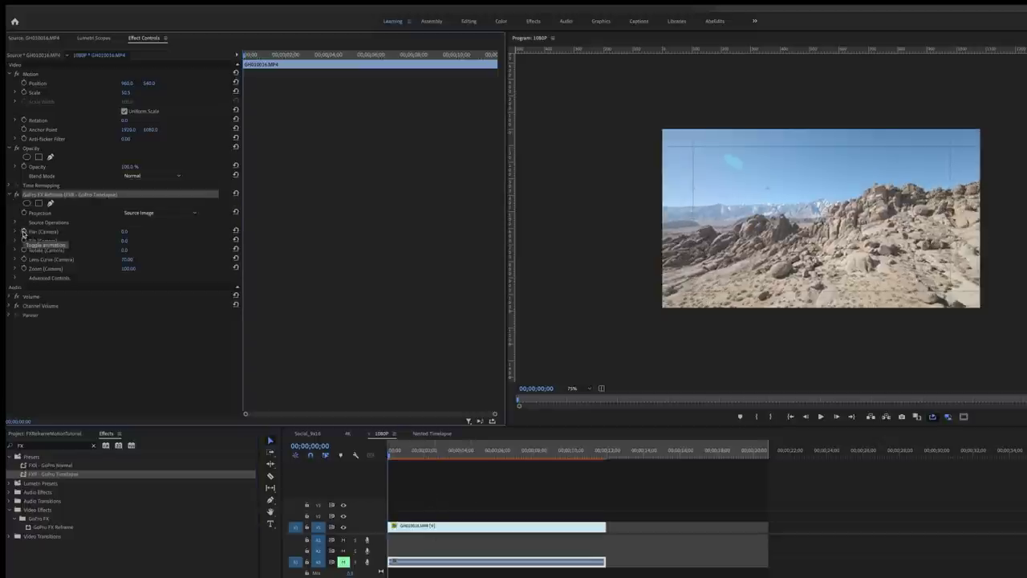
Turn on keyframing for the camera's Pan, Tilt and Rotate at the start of the desert clip
left_click(24, 231)
left_click(25, 240)
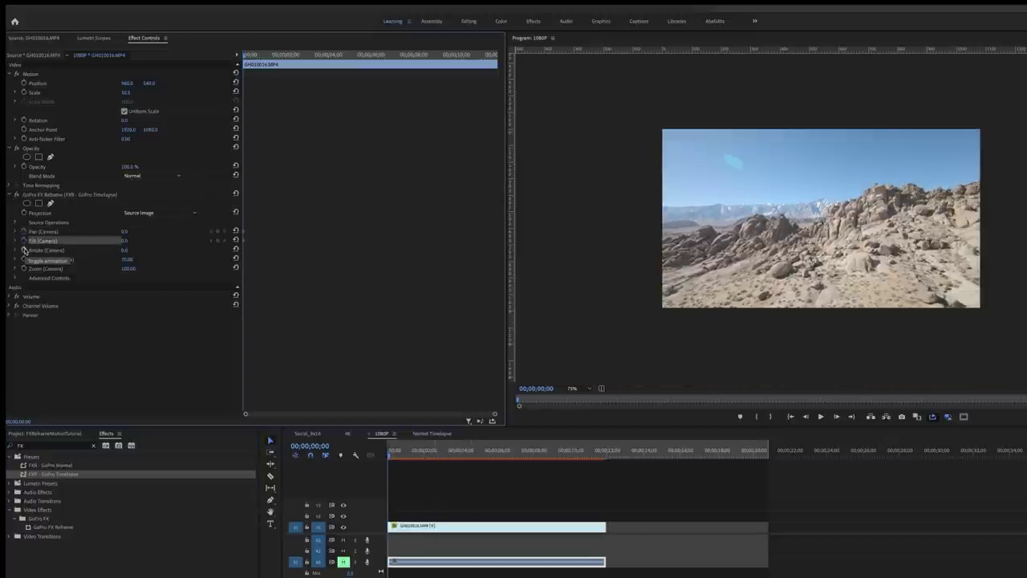
left_click(24, 250)
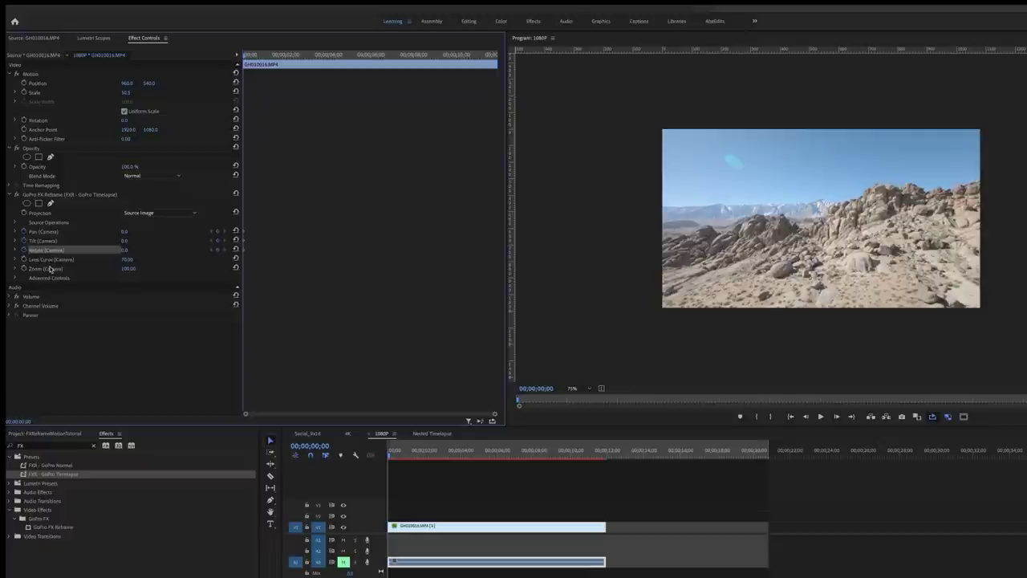
Reframe the desert clip's opening with a tilt of about -4.6°, a rotation of about -11.7° and a zoom of about 139
left_click(46, 195)
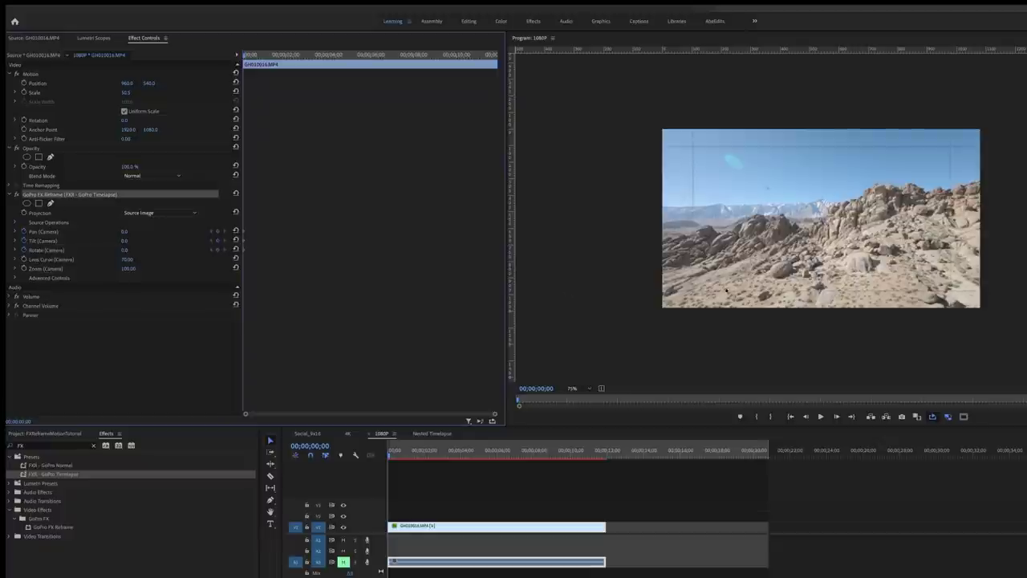
left_click_drag(912, 303, 842, 232)
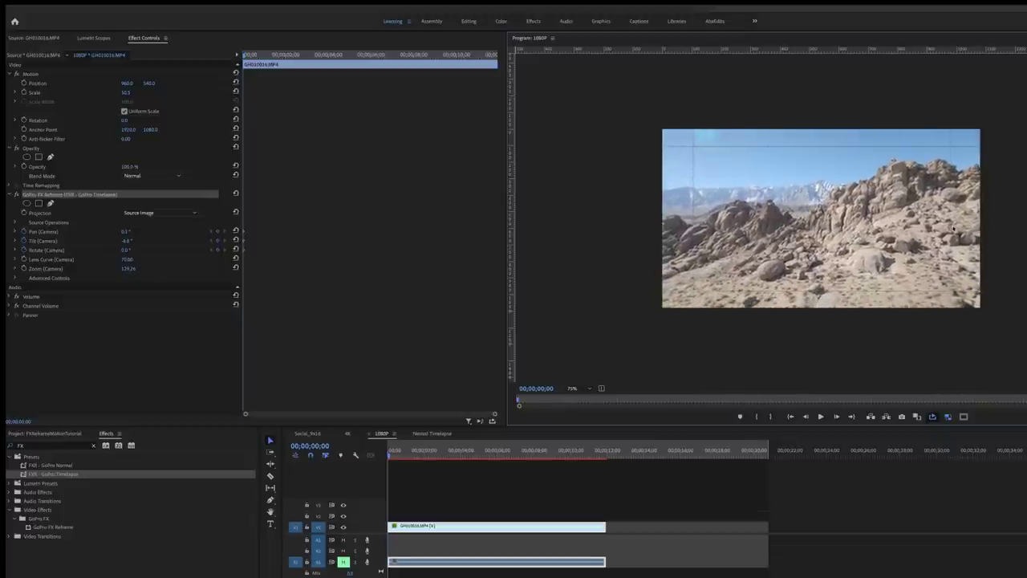
left_click_drag(962, 231, 963, 231)
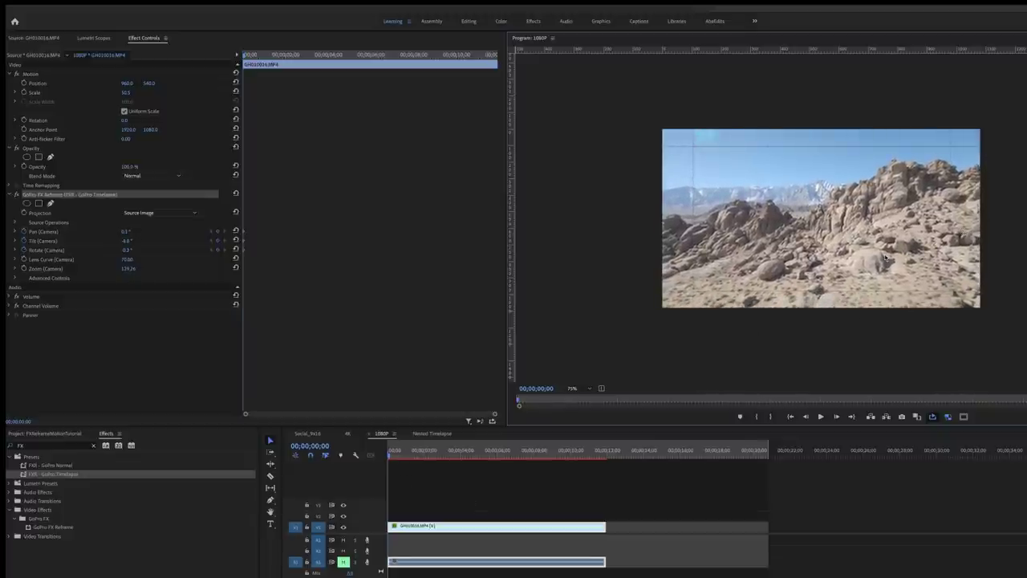
left_click_drag(404, 464, 374, 467)
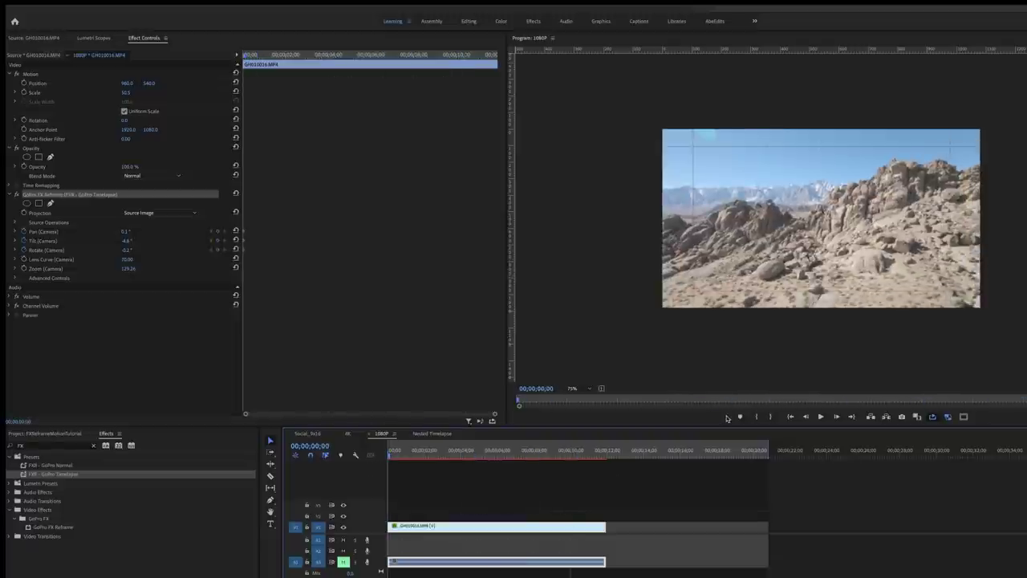
left_click_drag(963, 242, 964, 273)
Keyframe a second camera angle on the desert clip at 00;00;04;14
left_click_drag(246, 64, 338, 71)
left_click(84, 194)
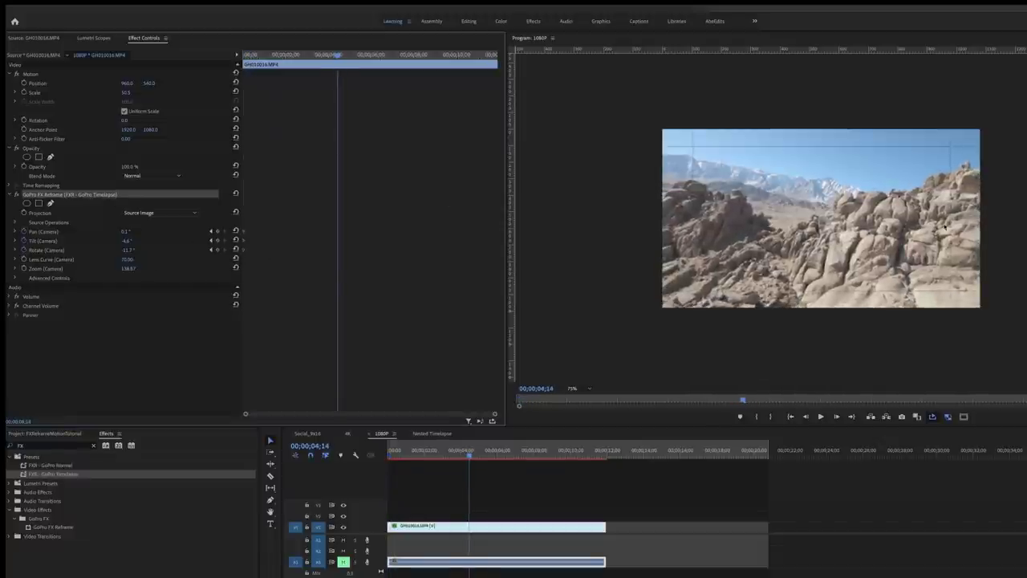
key("Right")
Keyframe a third camera angle at 00;00;10;14 with a tilt of about -7.6° and the ground just filling the frame
left_click_drag(359, 58, 466, 58)
left_click_drag(969, 241, 862, 252)
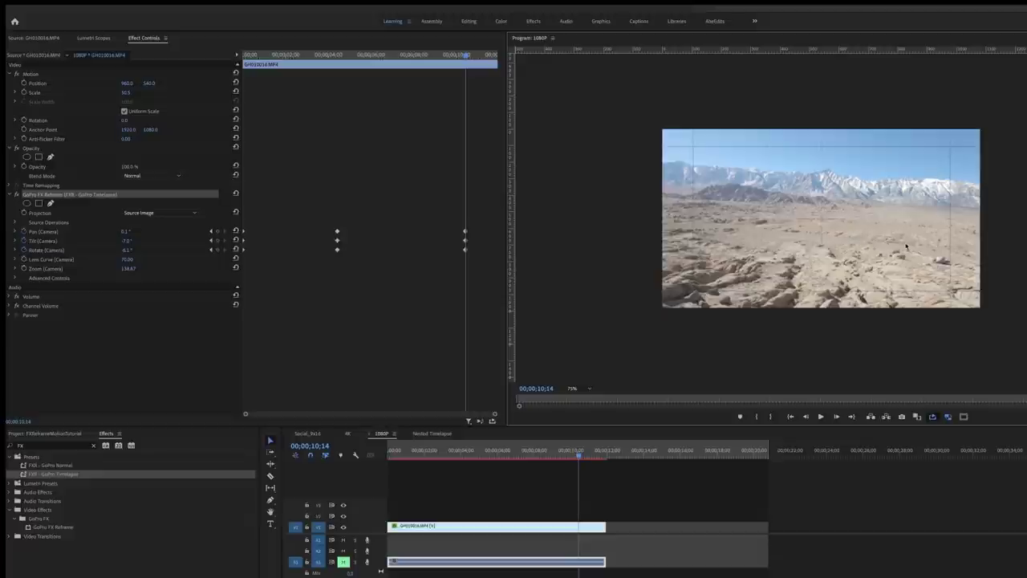
left_click_drag(765, 241, 777, 231)
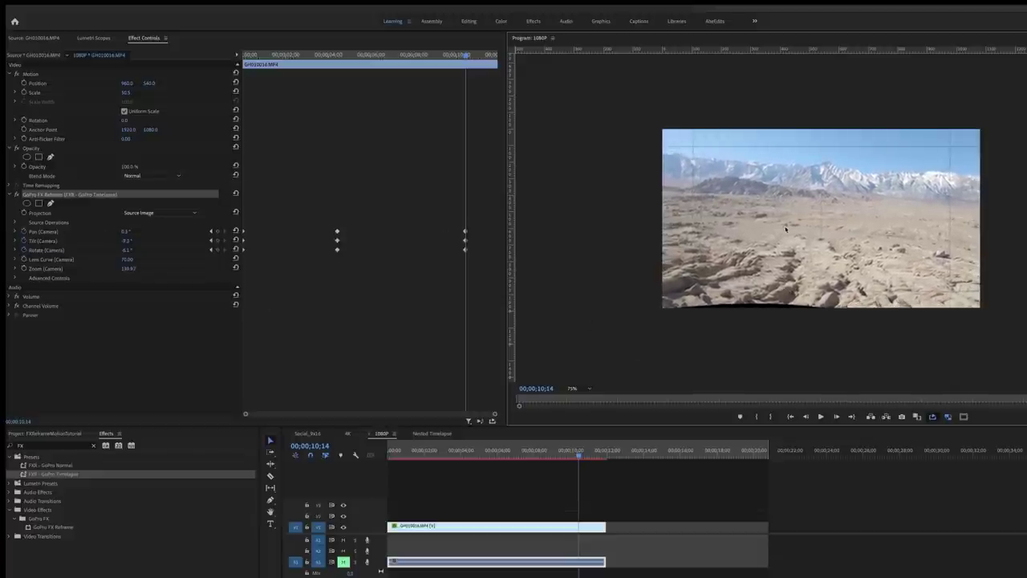
left_click_drag(785, 230, 785, 234)
Shift the middle camera keyframes slightly further along, set the keyframes to Continuous Bezier and return to the clip's start
left_click_drag(317, 213, 354, 250)
left_click_drag(485, 218, 410, 252)
right_click(354, 249)
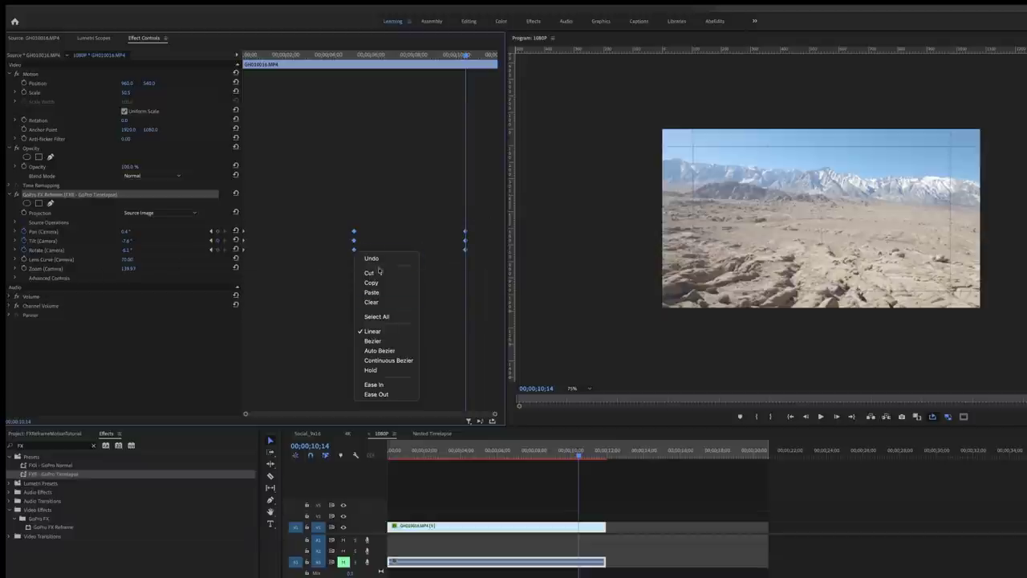
left_click(388, 359)
left_click_drag(267, 55, 239, 57)
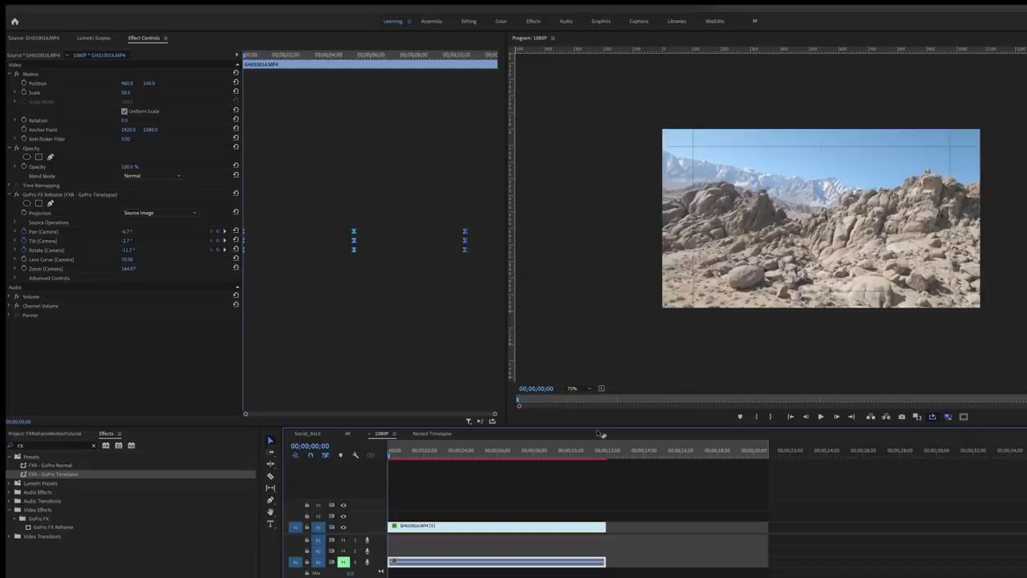
Move the desert clip further along the 1080P timeline and place a five-second section of the road clip at the sequence's start
left_click(66, 433)
mouse_move(437, 486)
left_mouse_down()
mouse_move(504, 548)
mouse_move(931, 528)
left_mouse_up()
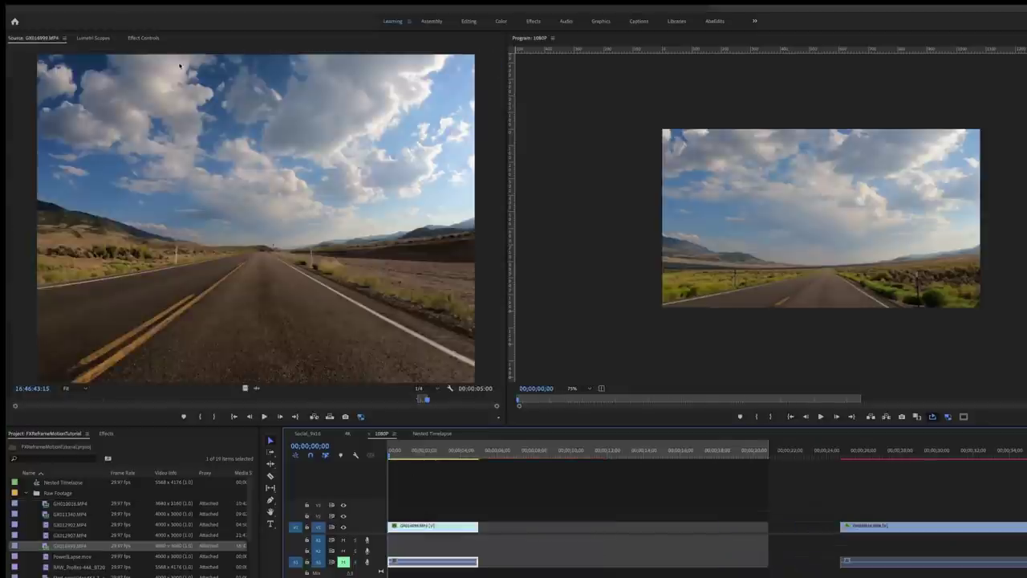
Apply the FXR - GoPro Normal preset to the road clip and start Pan and Tilt camera keyframes at its beginning
left_click(143, 39)
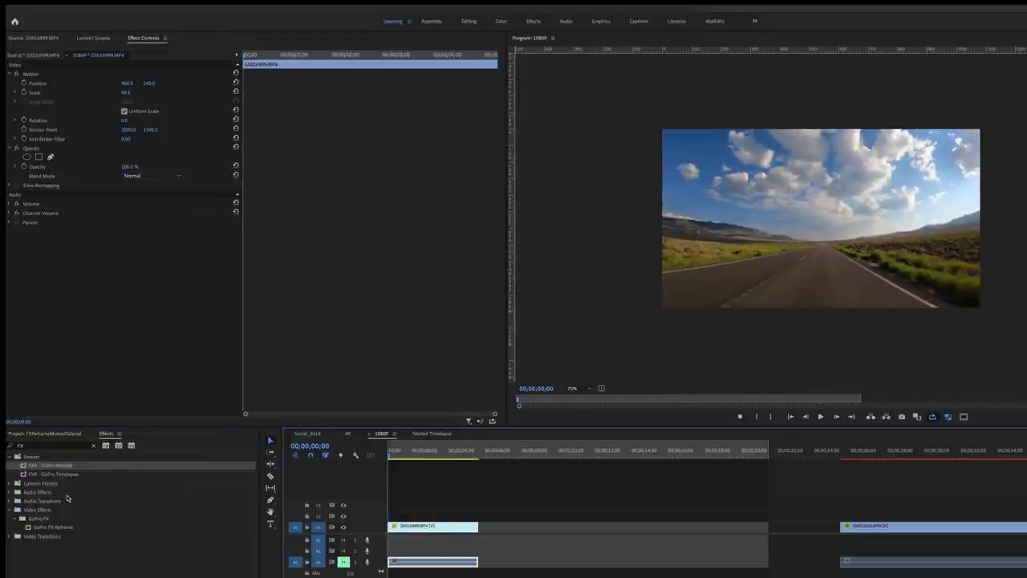
left_click_drag(35, 470, 425, 526)
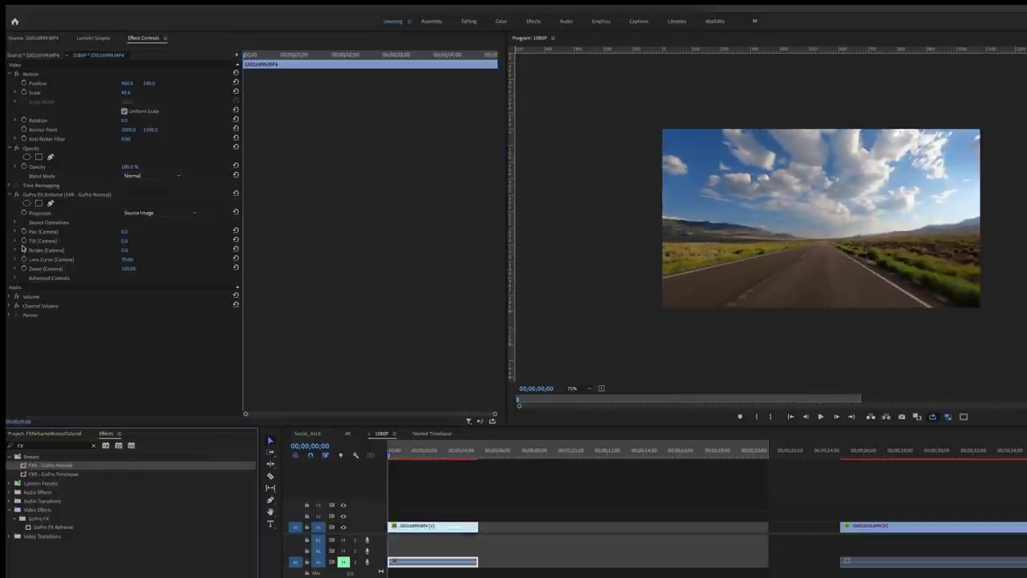
left_click(60, 197)
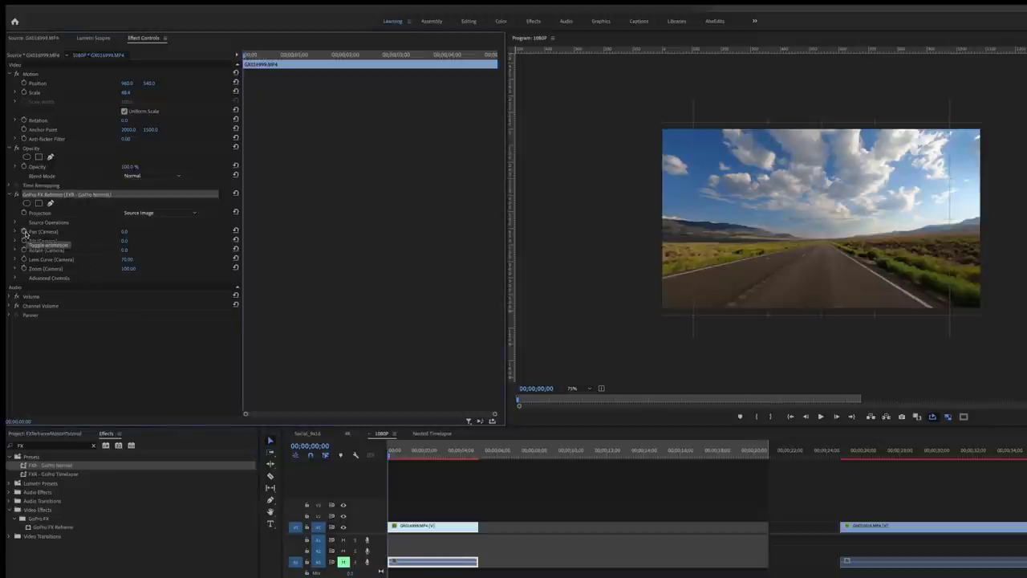
left_click(26, 232)
left_click(23, 242)
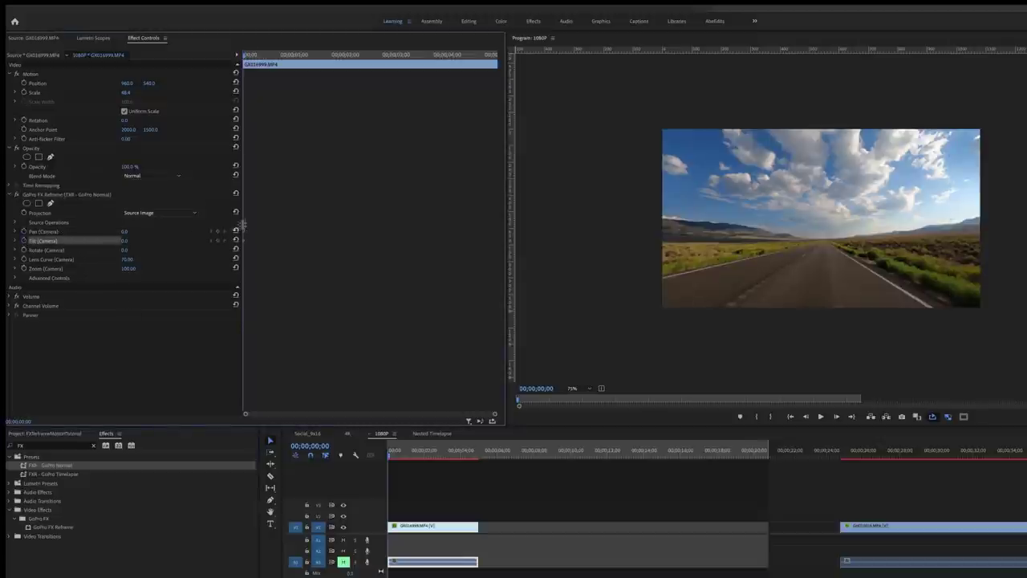
Keyframe an upward camera angle at 00;00;04;27 with a tilt of about 14° and a zoom of about 115
left_click_drag(250, 58, 491, 58)
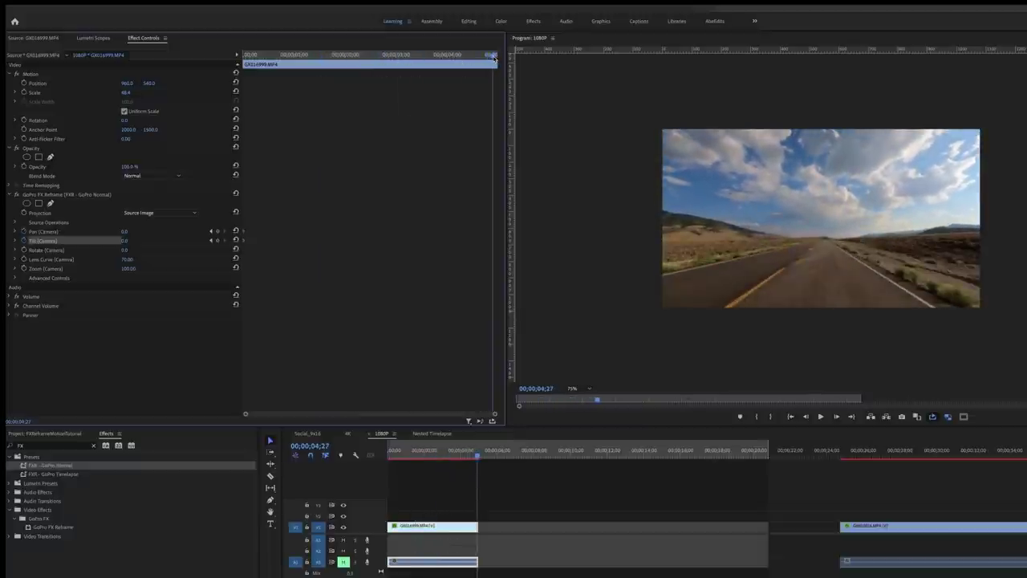
left_click(808, 261)
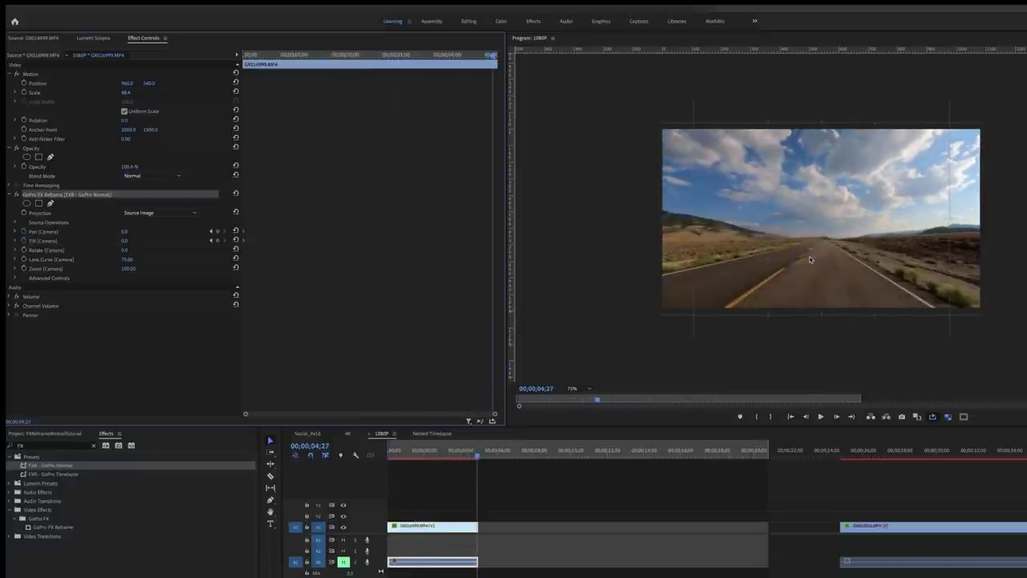
left_click_drag(809, 259, 857, 320)
left_click_drag(832, 271, 833, 281)
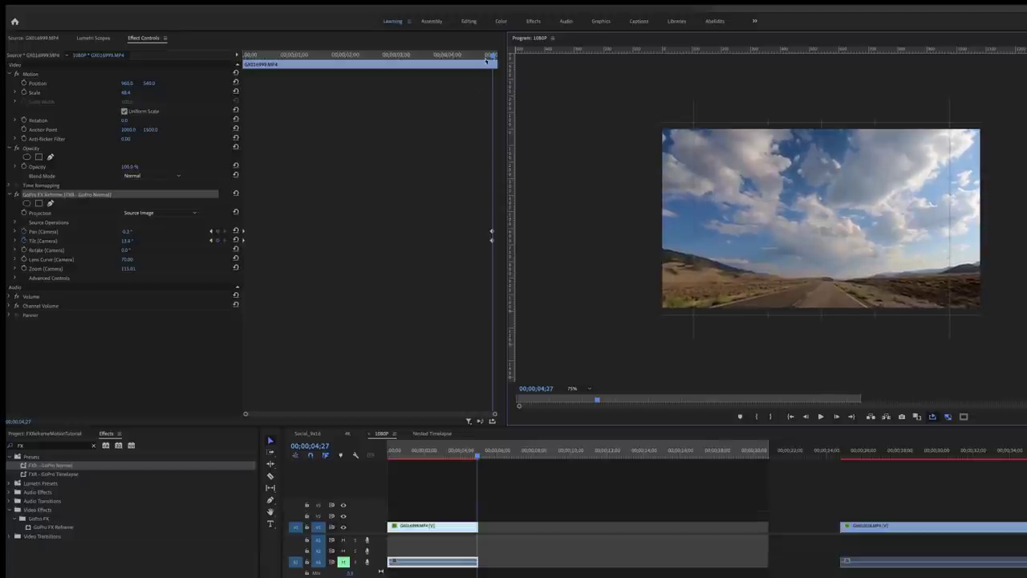
Reframe the camera at the road clip's start with a tilt of about -12.8°, a pan of about 0.3° and a rotation of about -0.6°
key("Home")
left_click_drag(831, 258, 835, 224)
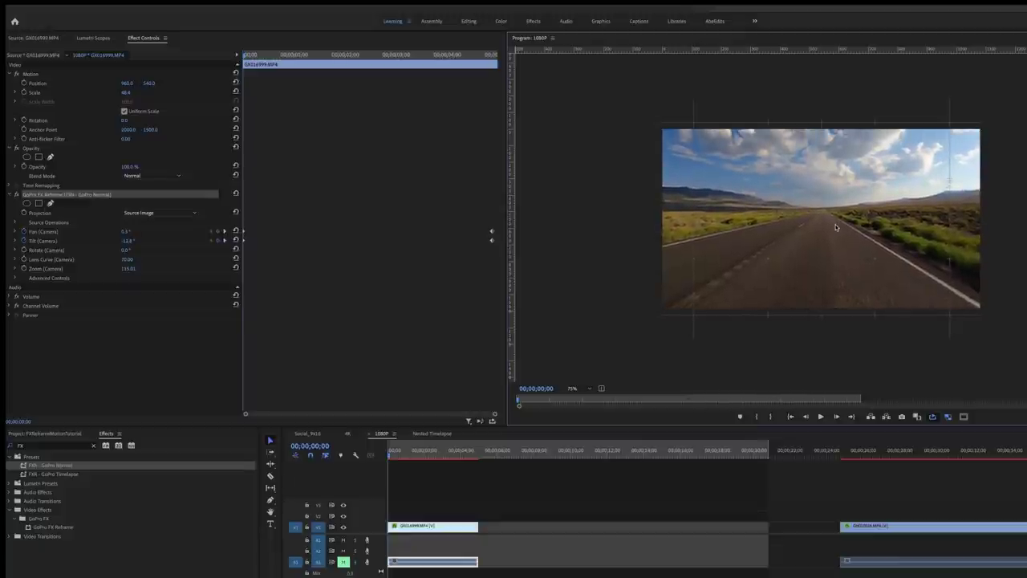
left_click_drag(965, 215, 964, 221)
Set all the road clip's Pan and Tilt keyframes to Continuous Bezier
left_click_drag(428, 194, 500, 263)
left_click_drag(370, 179, 244, 264)
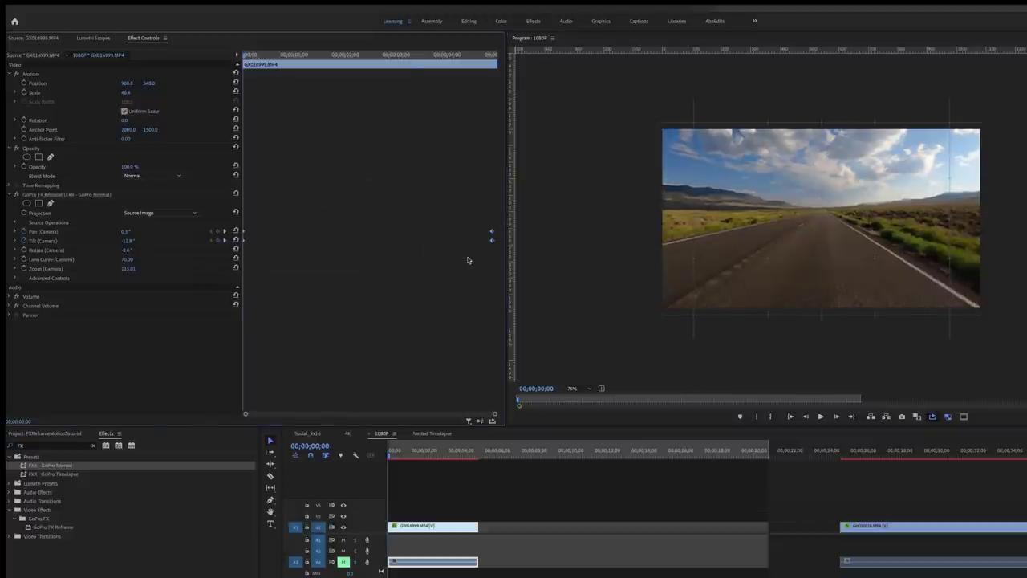
right_click(492, 241)
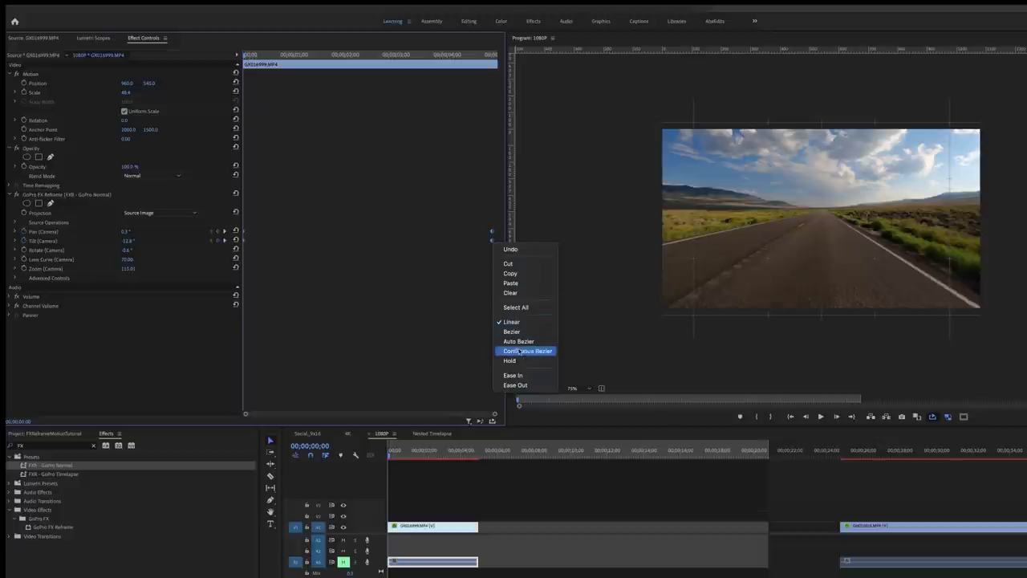
left_click(519, 352)
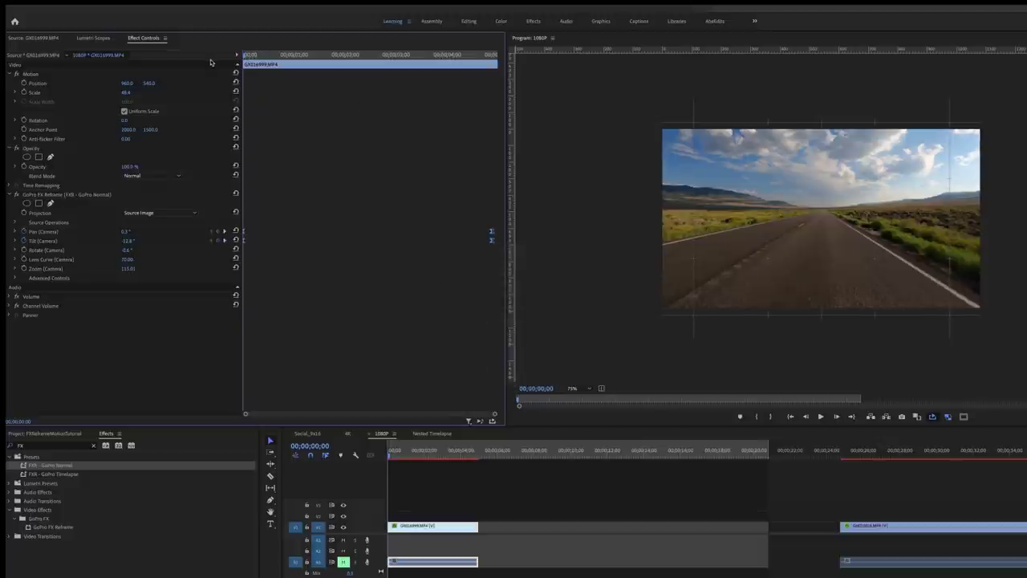